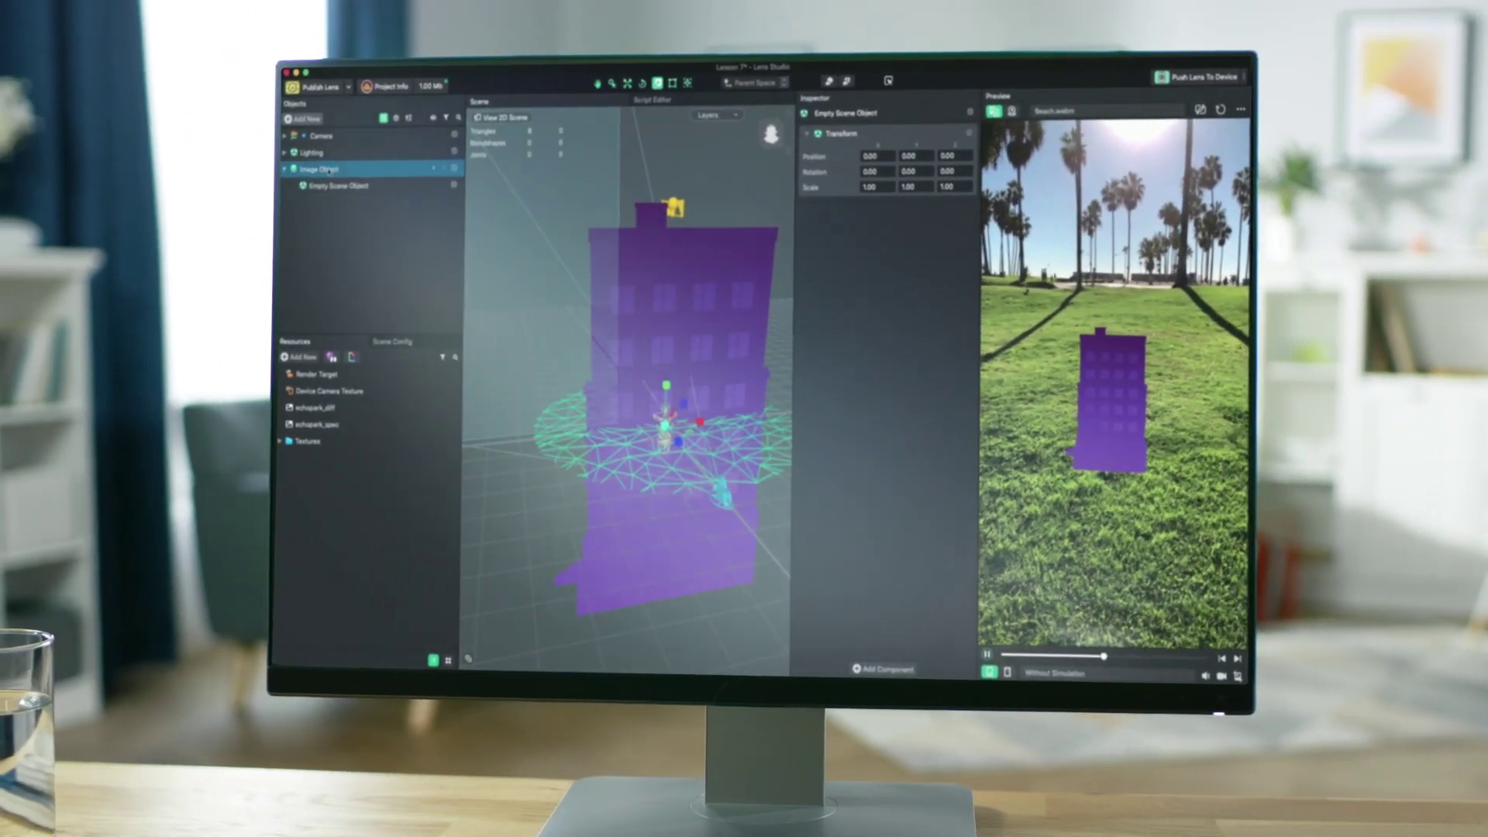
# - Inspect the empty object under a cutout image in the Lesson 7 project
pyautogui.click(347, 189)
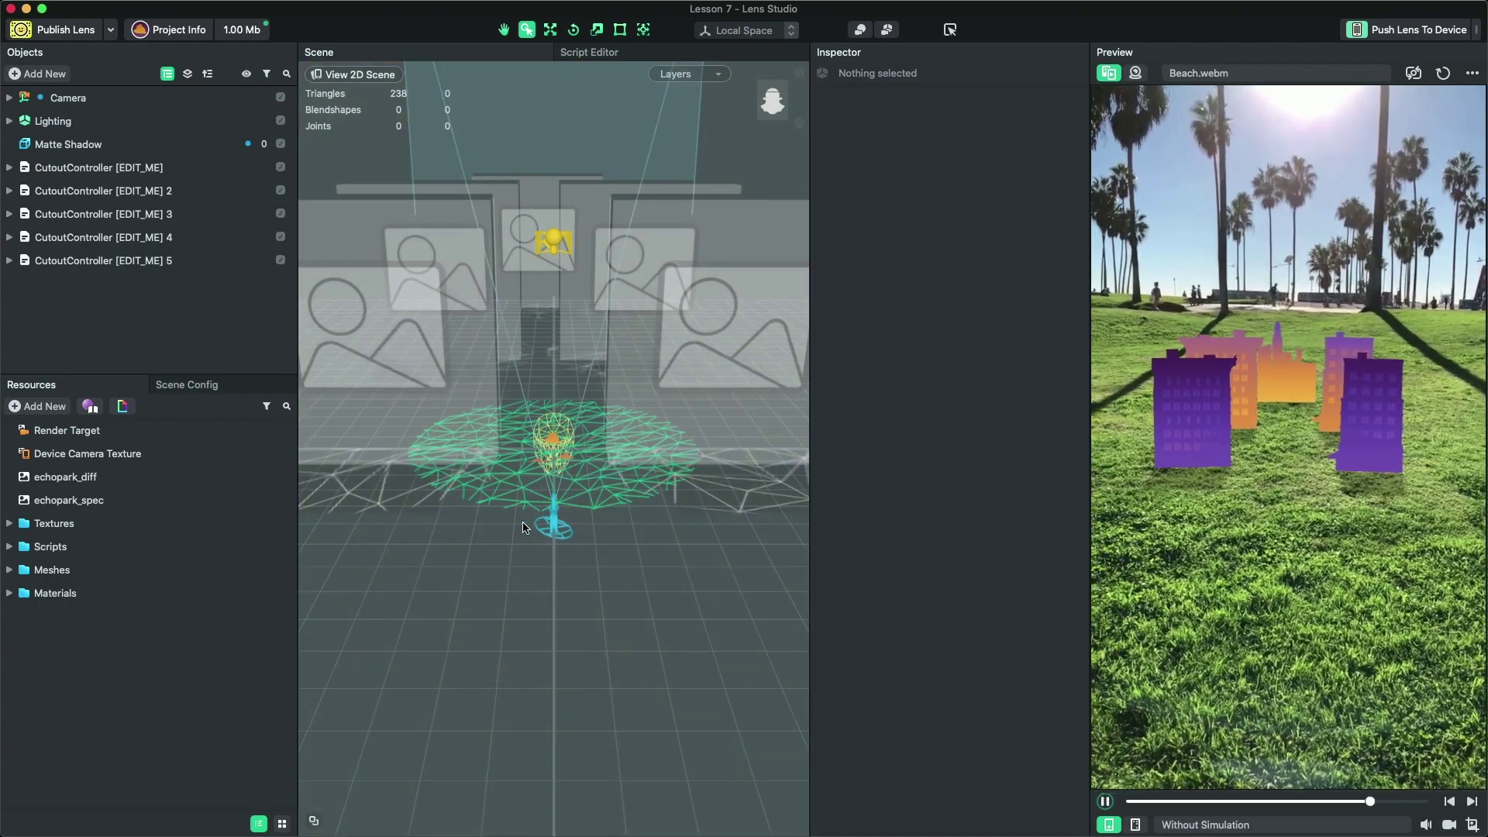
# - Orbit and zoom the Scene view to inspect the template's cutout planes and ground
pyautogui.moveTo(538, 521)
pyautogui.keyDown('alt'); pyautogui.mouseDown()
pyautogui.moveTo(511, 520)
pyautogui.moveTo(546, 496)
pyautogui.moveTo(566, 503)
pyautogui.moveTo(506, 552)
pyautogui.moveTo(496, 542)
pyautogui.moveTo(542, 534)
pyautogui.mouseUp(); pyautogui.keyUp('alt')
pyautogui.moveTo(543, 535); pyautogui.dragTo(623, 633, button='middle')
pyautogui.keyDown('alt'); pyautogui.moveTo(624, 632); pyautogui.dragTo(542, 518); pyautogui.keyUp('alt')
pyautogui.moveTo(542, 518); pyautogui.dragTo(580, 589, button='middle')
pyautogui.scroll(10, 578, 589)
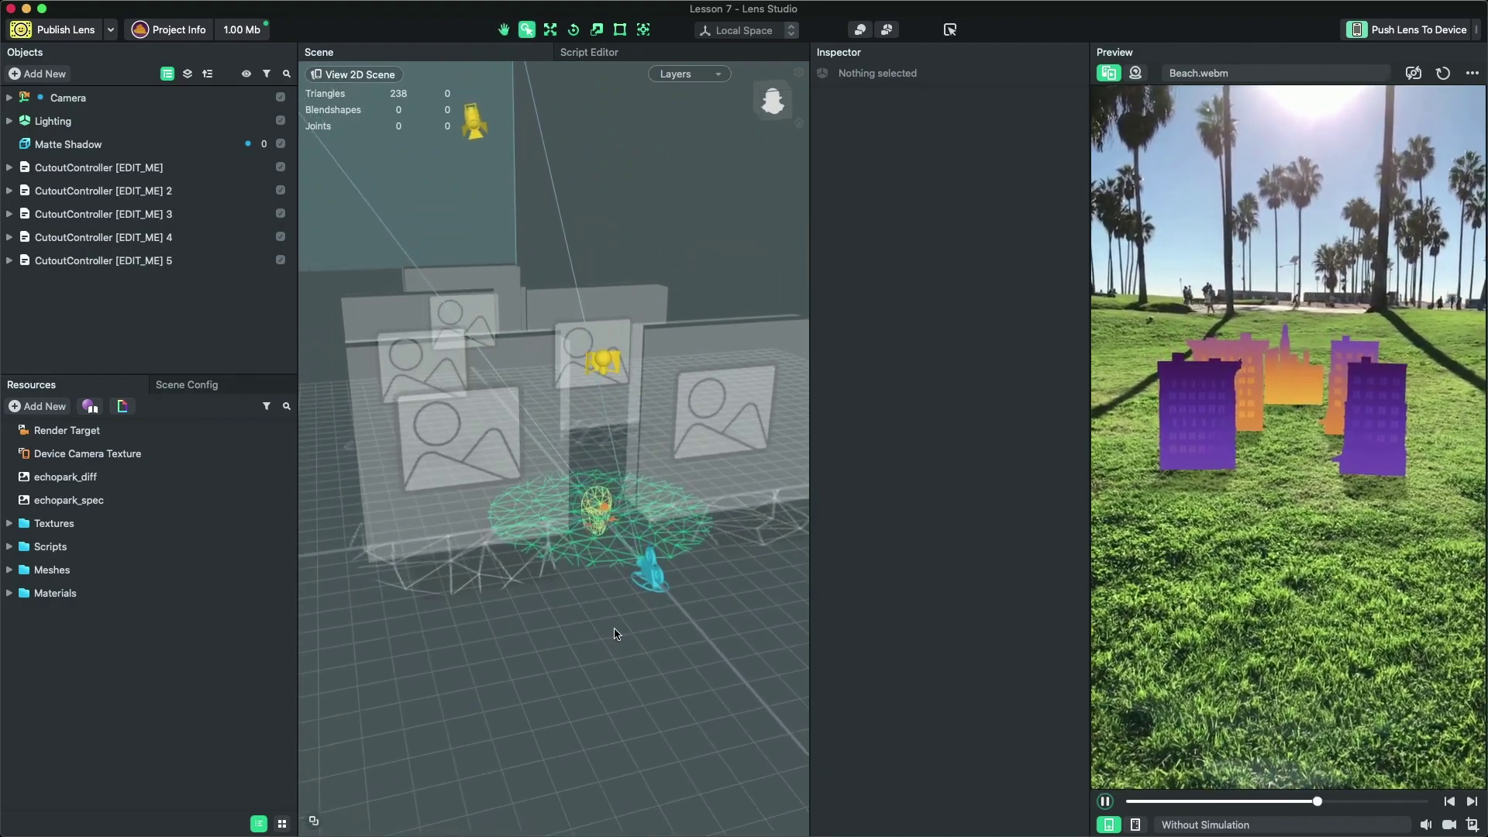
pyautogui.keyDown('alt'); pyautogui.moveTo(636, 602); pyautogui.dragTo(637, 605); pyautogui.keyUp('alt')
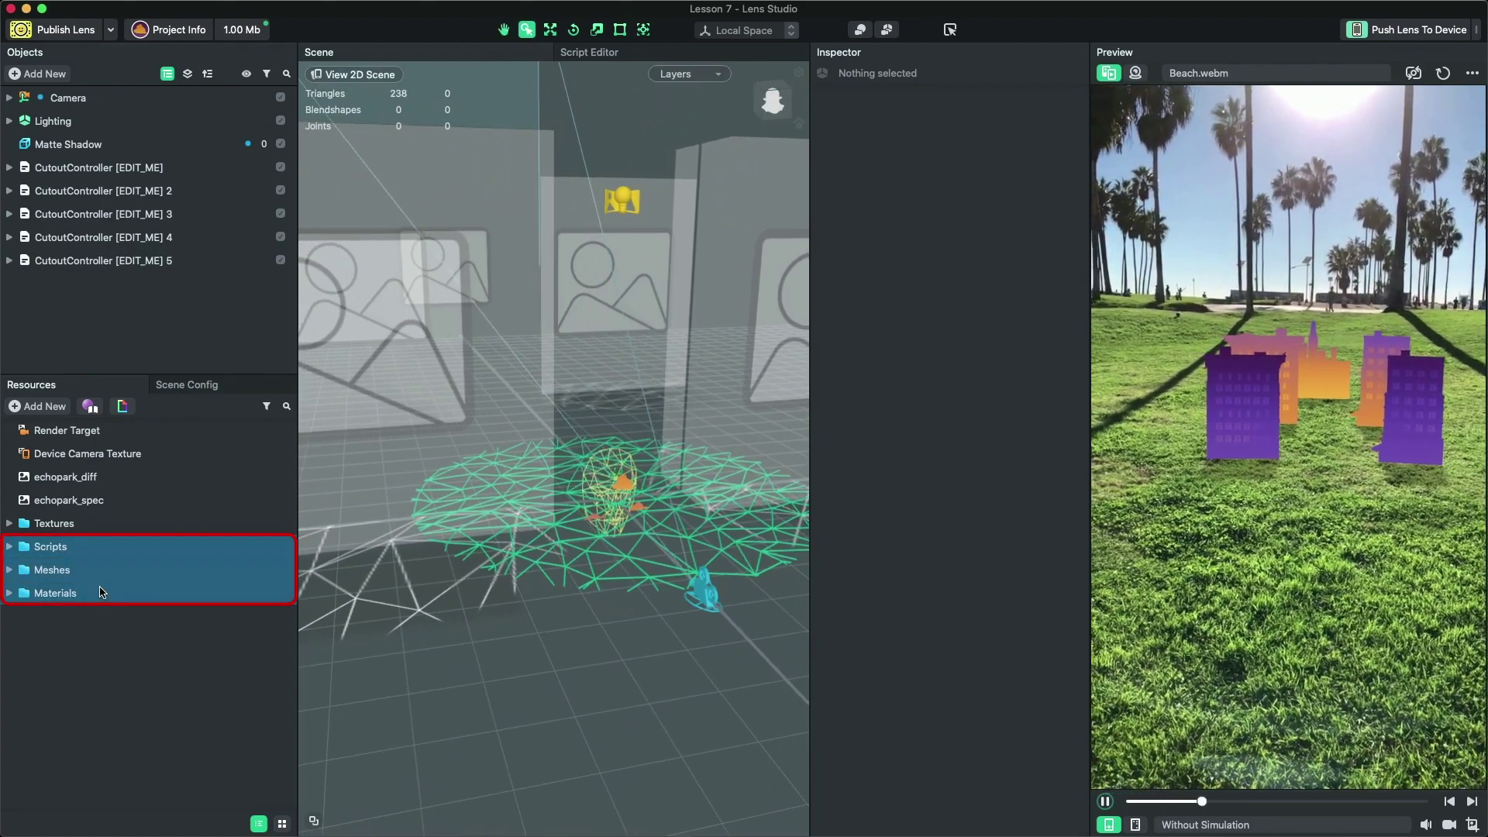
# - Delete the Scripts, Meshes and Materials folders, plus Matte Shadow and CutoutController 1 through 5
pyautogui.press('Delete')
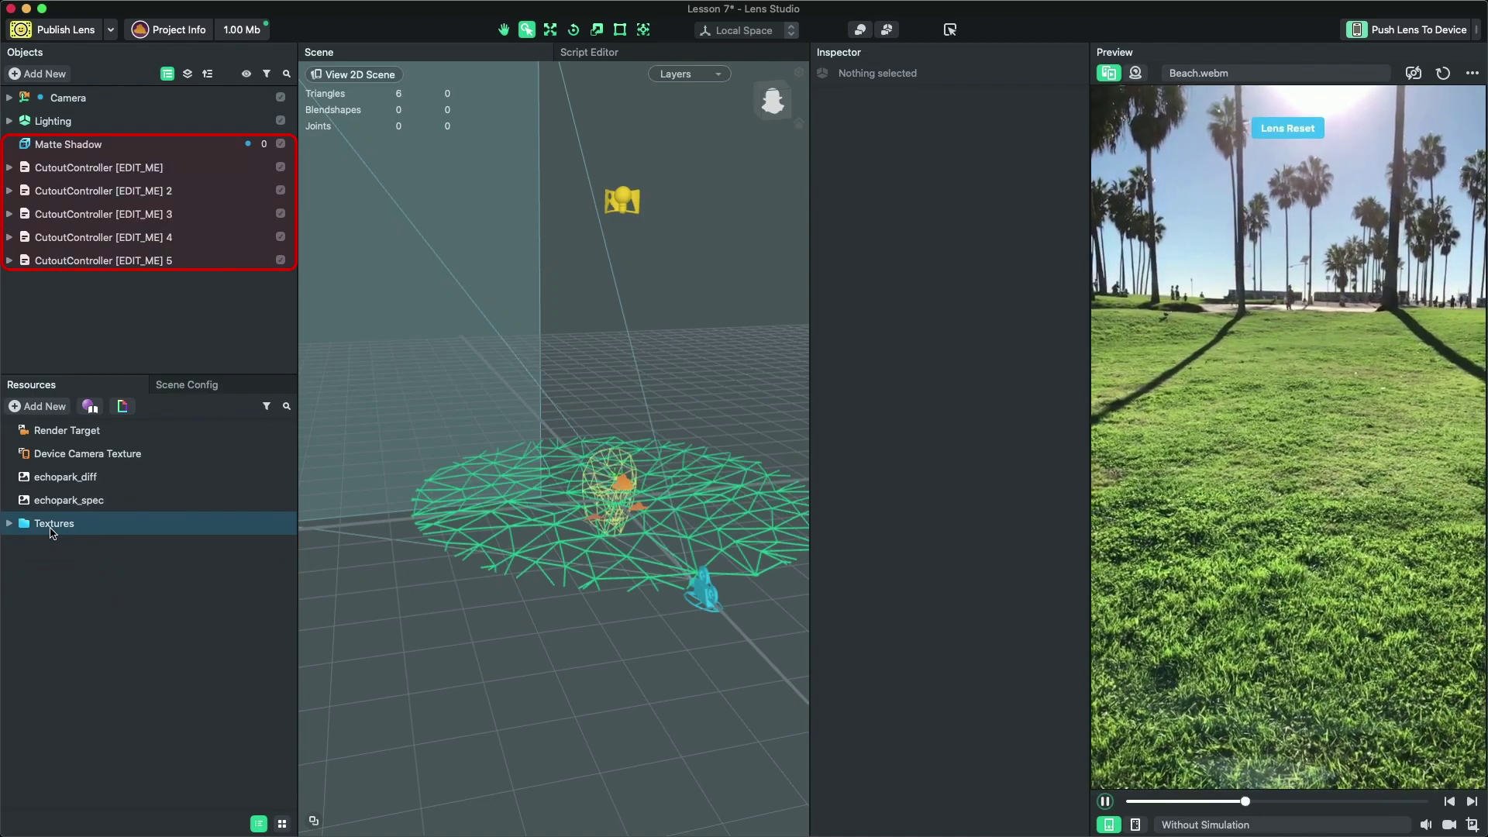
pyautogui.keyDown('shift'); pyautogui.click(81, 144); pyautogui.keyUp('shift')
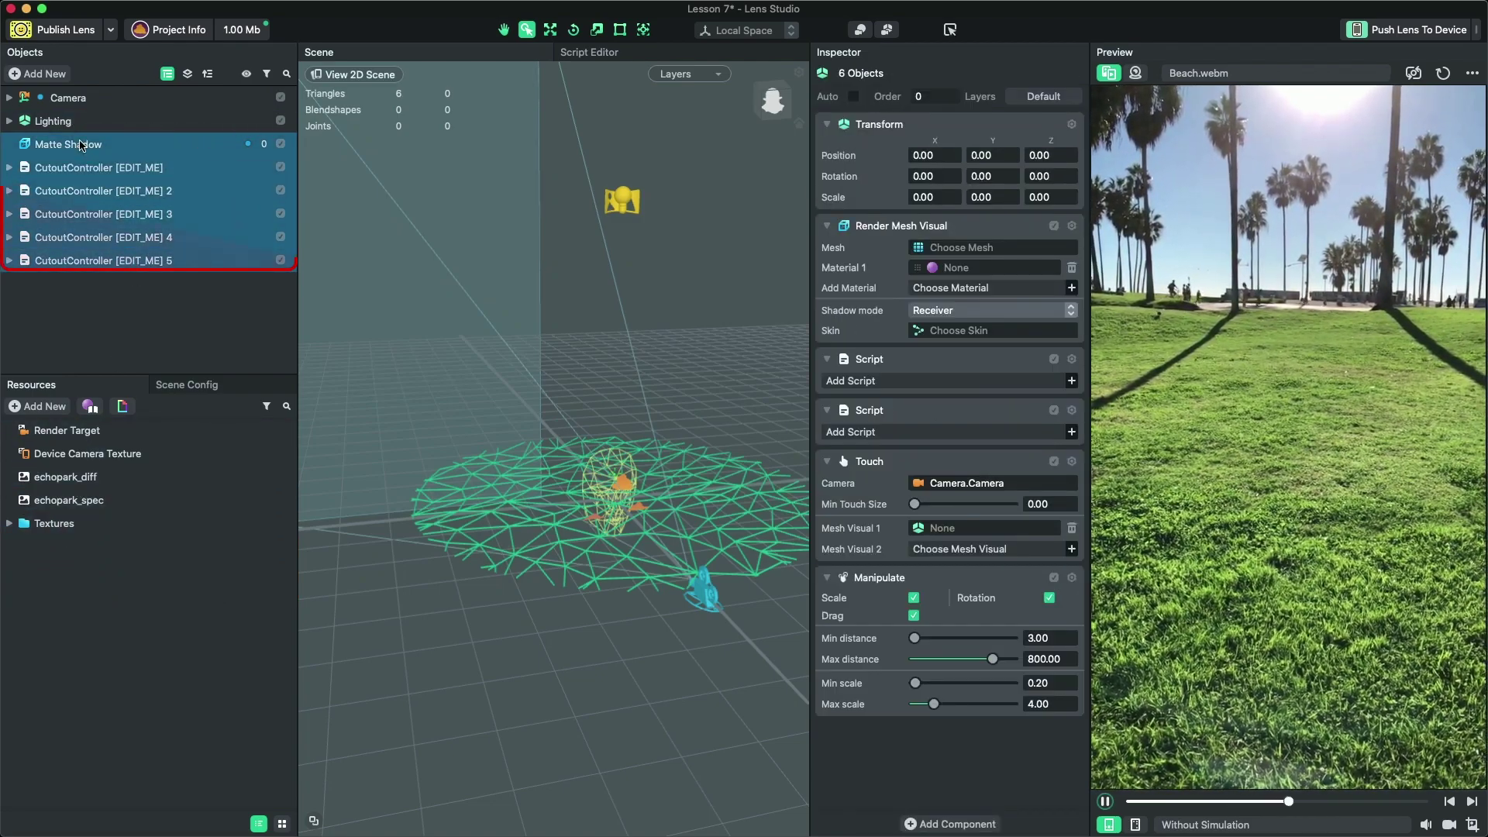
pyautogui.press('Delete')
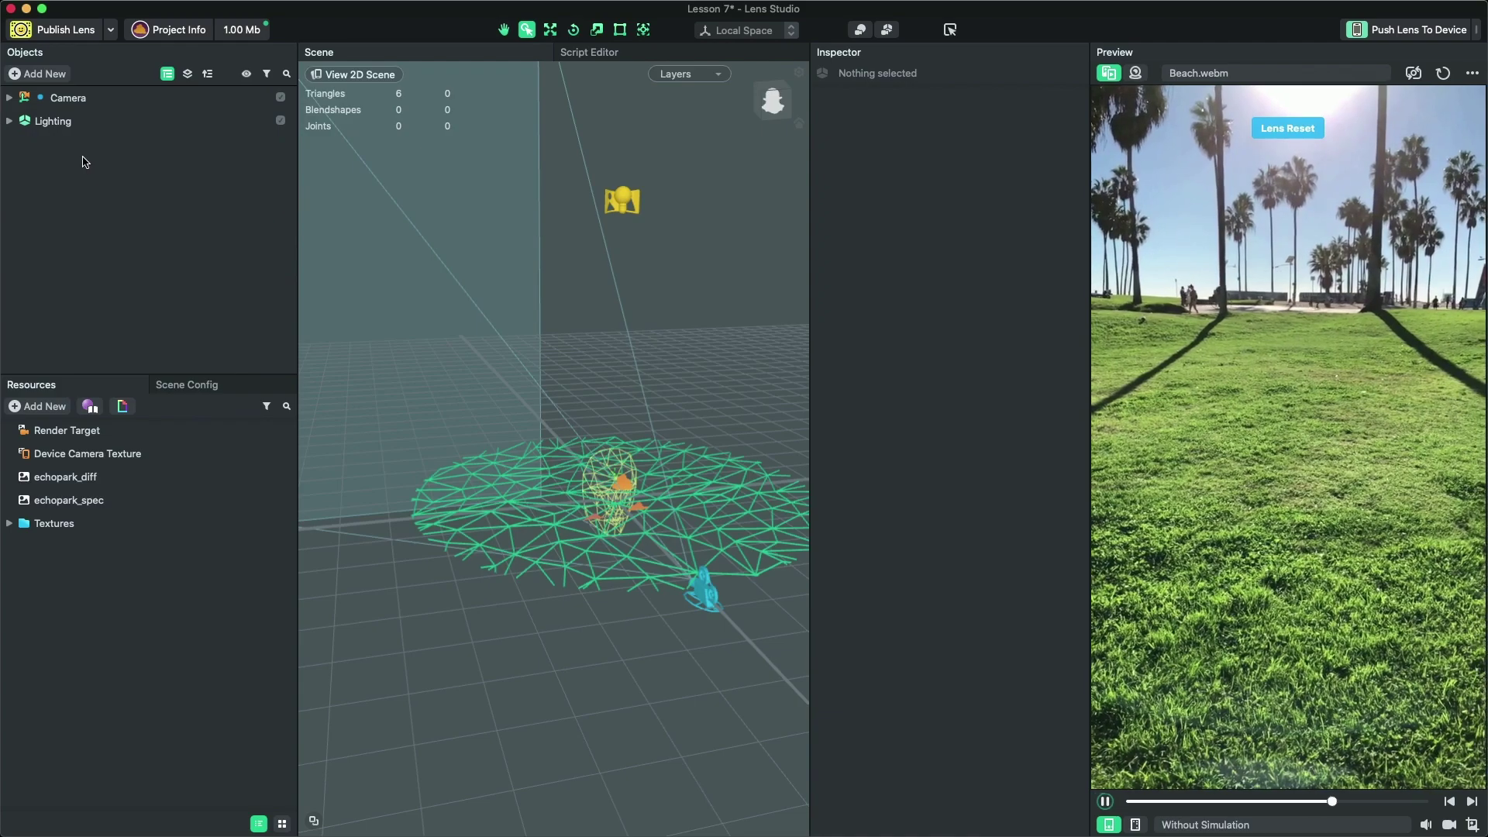
# - Add an Image Object to the scene by searching 'ima' in the Add New list
pyautogui.click(43, 74)
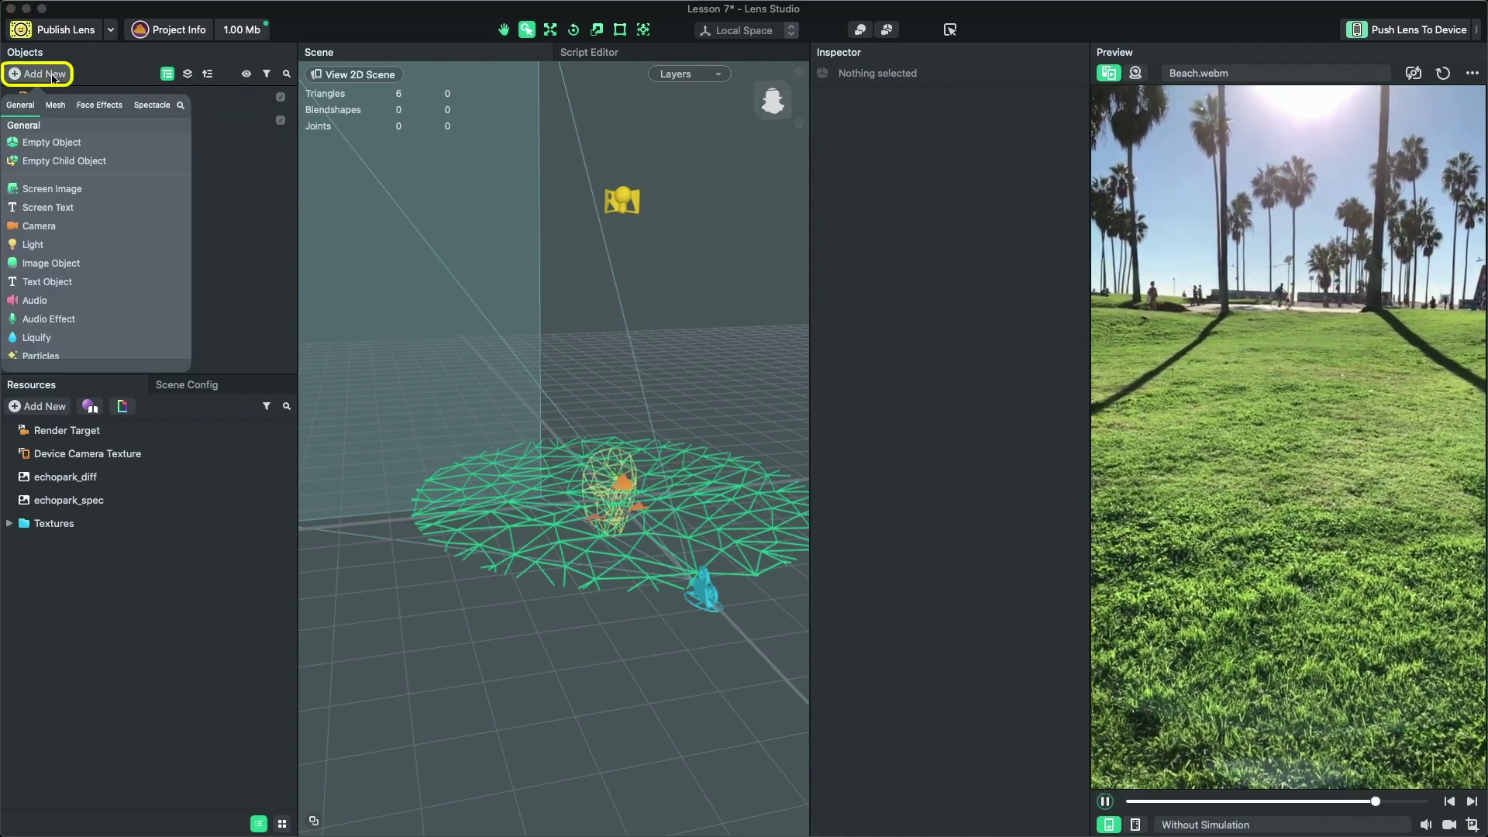
pyautogui.write('image')
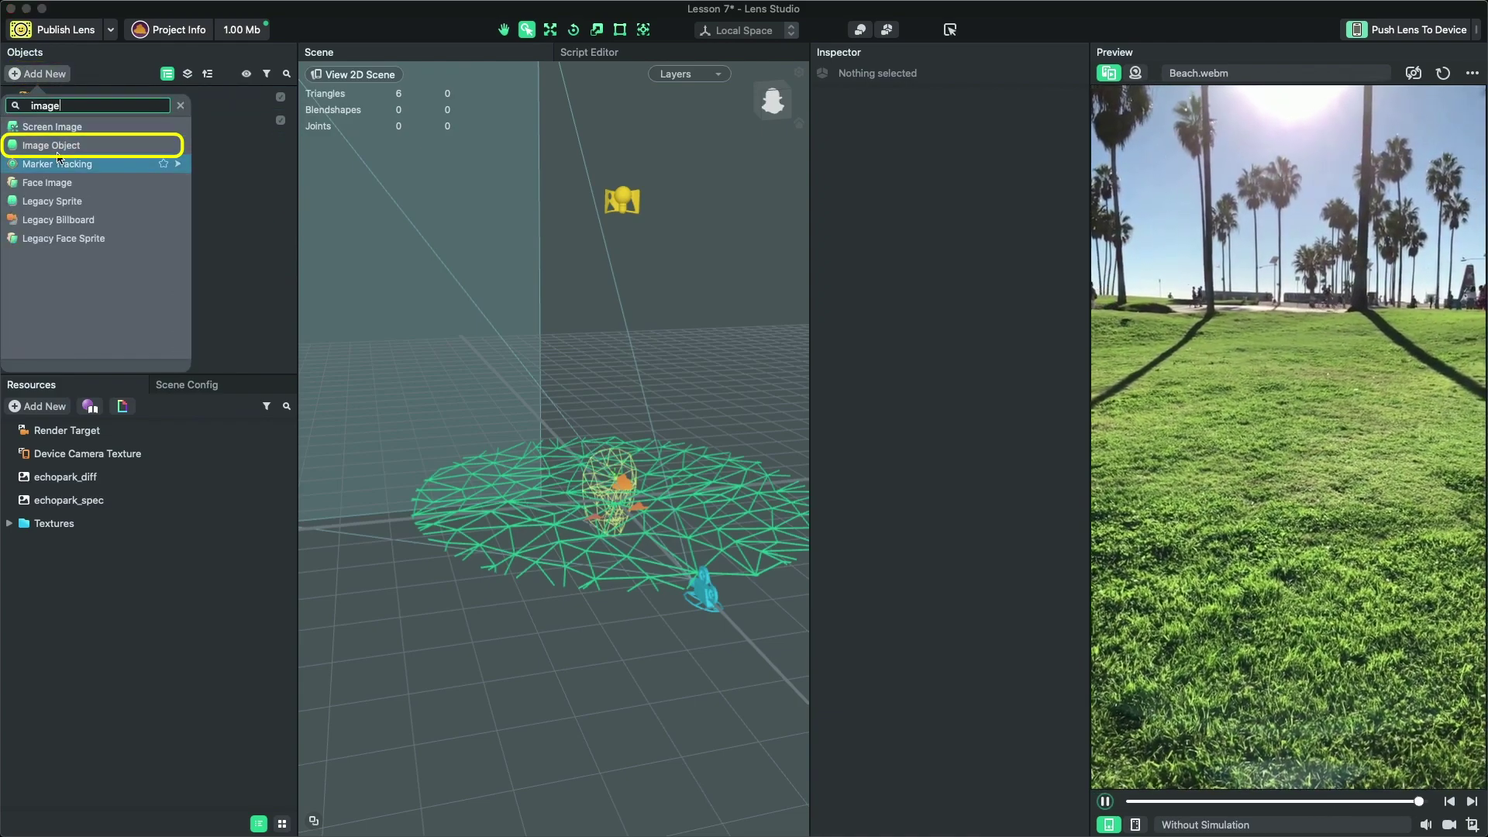
pyautogui.click(62, 147)
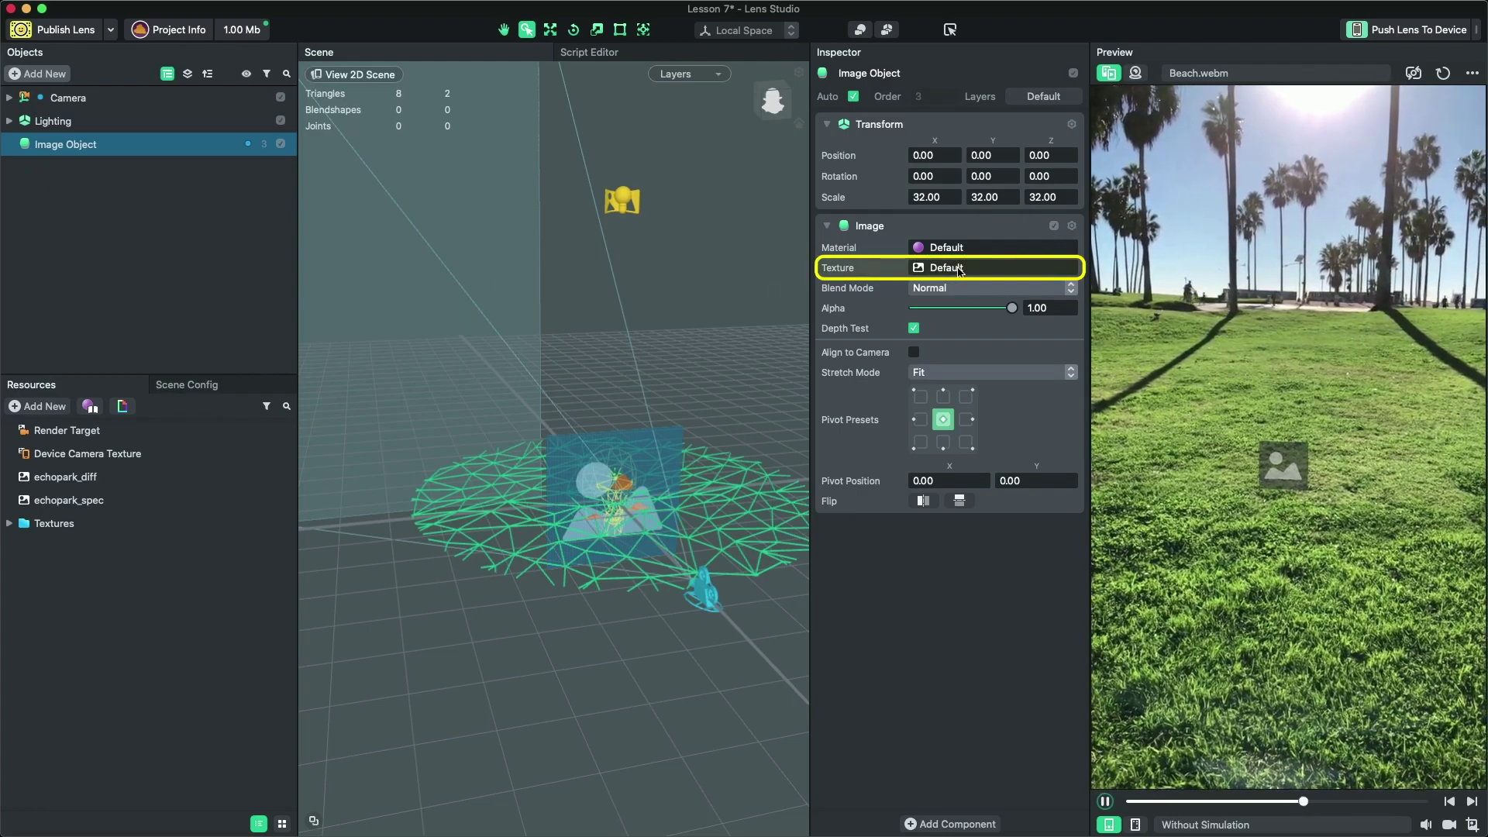
# - Apply the Bulding6 texture to the Image Object and scale it uniformly to about 130.48
pyautogui.click(959, 267)
pyautogui.doubleClick(653, 256)
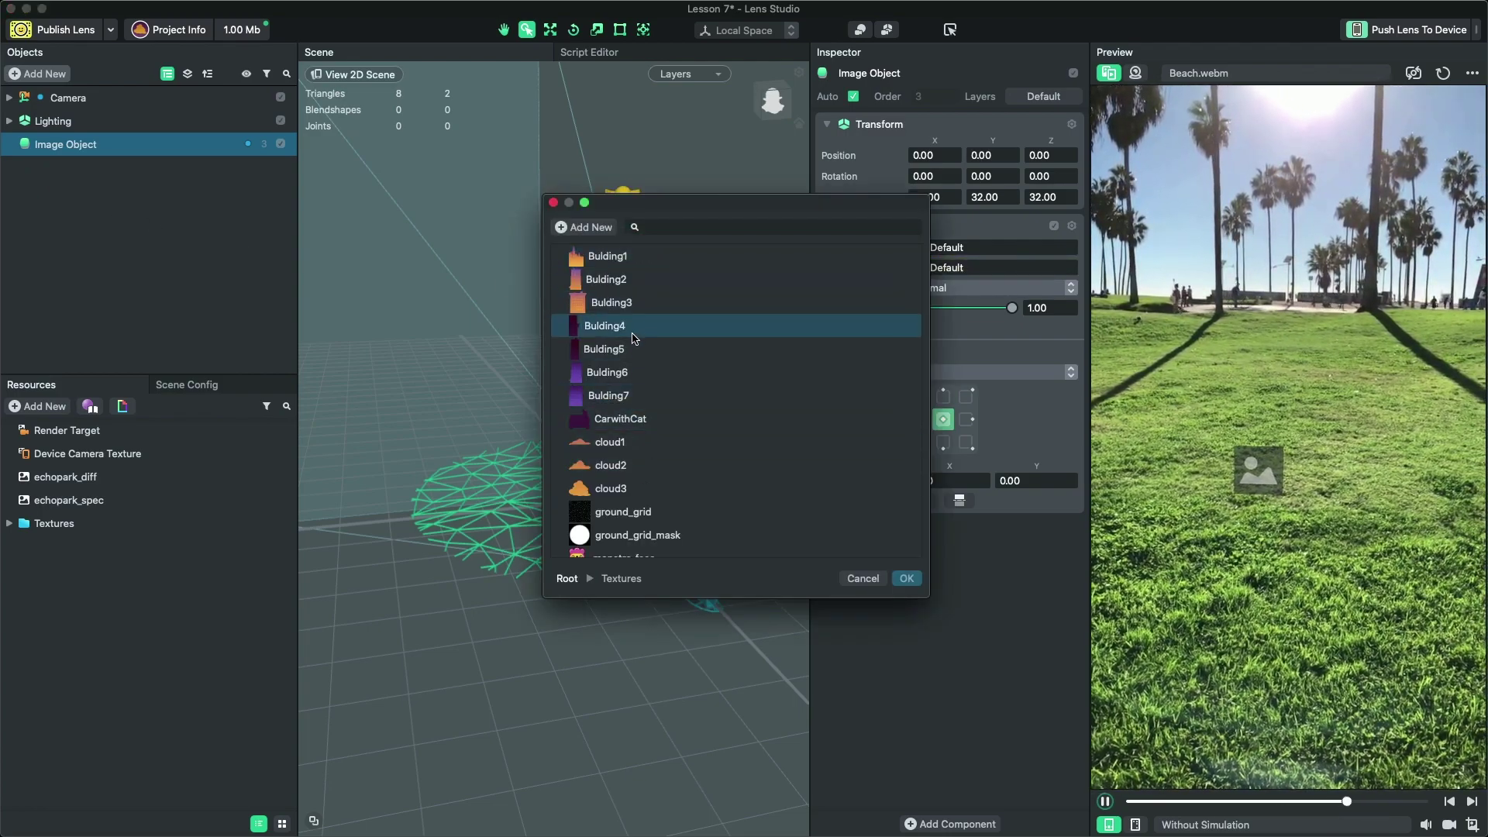
pyautogui.doubleClick(617, 374)
pyautogui.moveTo(608, 502); pyautogui.dragTo(757, 463)
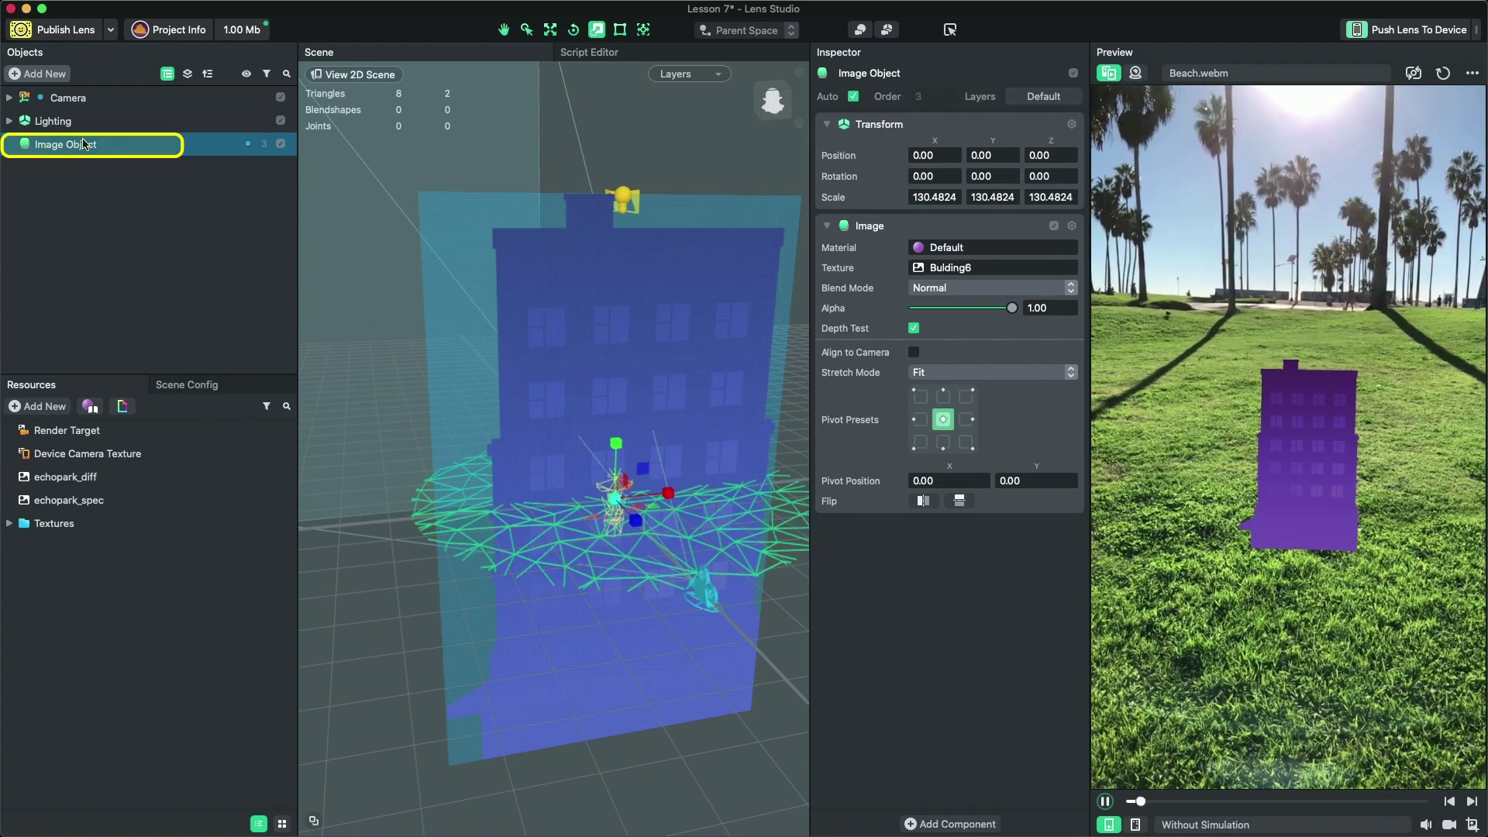
# - Add an empty child under the image named Empty Scene Object, positioned at Y -0.50
pyautogui.click(36, 73)
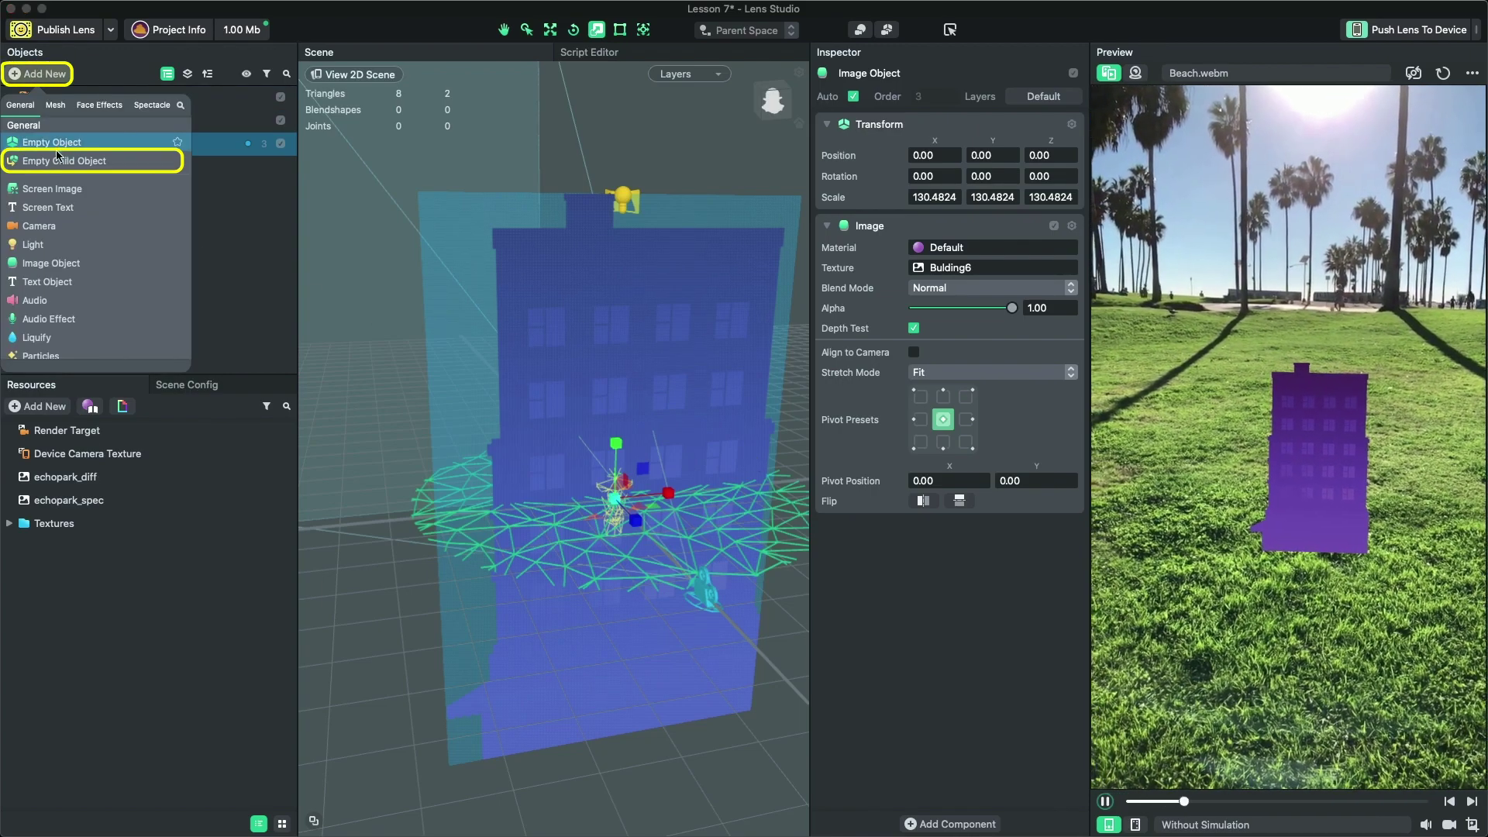
pyautogui.click(57, 159)
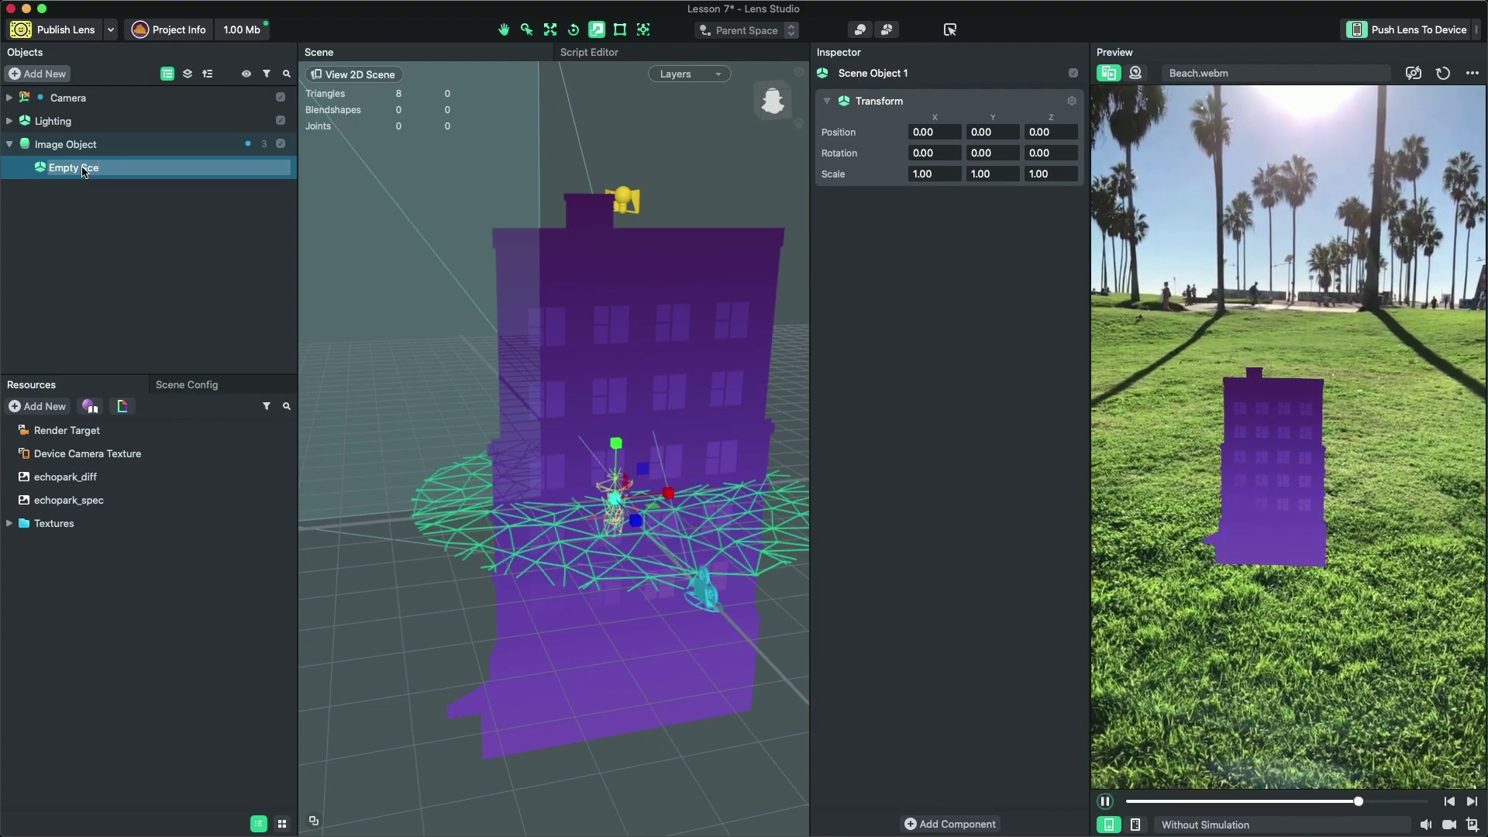
pyautogui.write('bj')
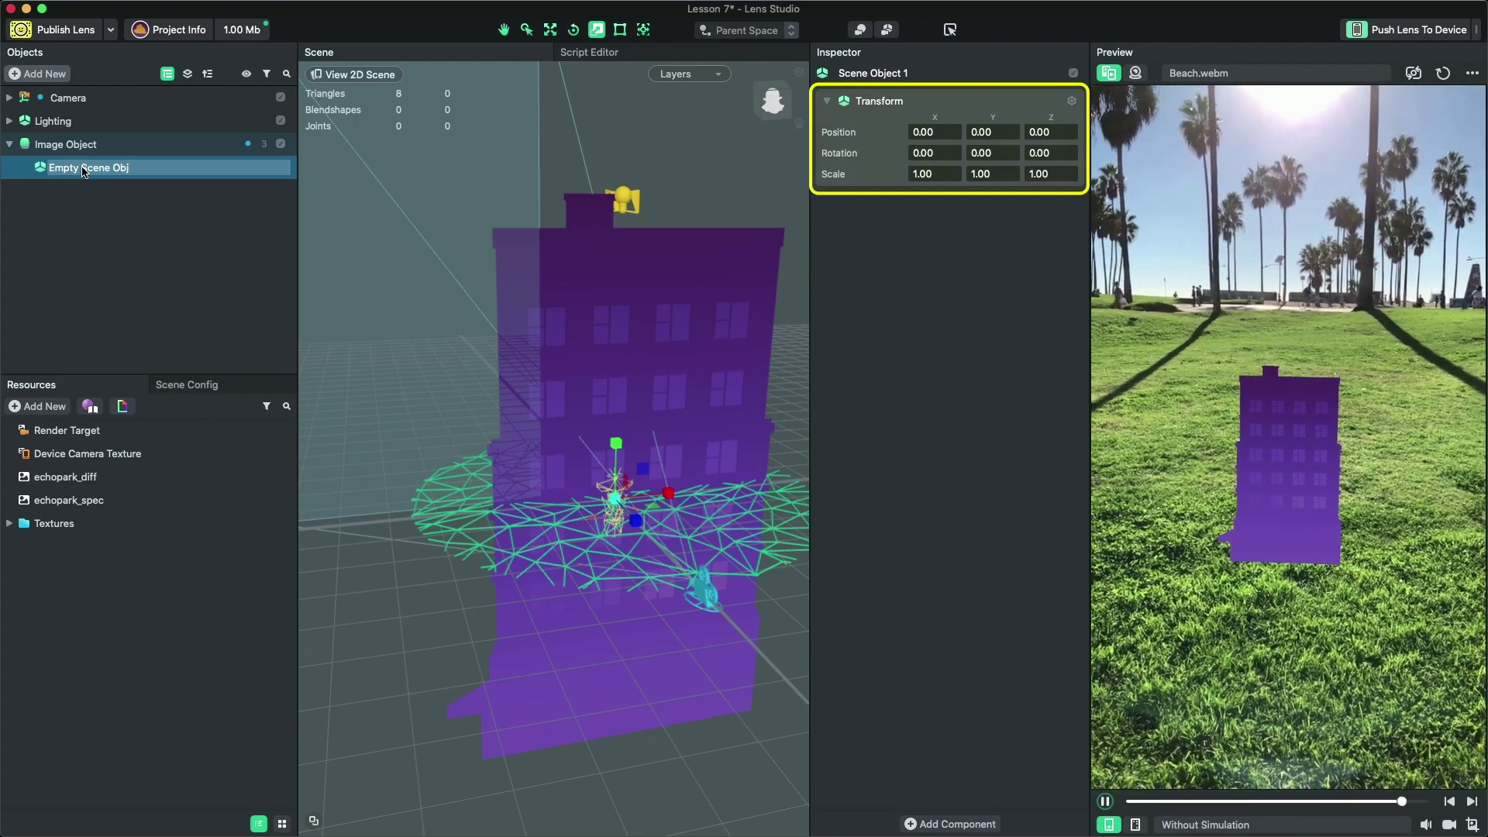
pyautogui.write('ect')
pyautogui.press('Return')
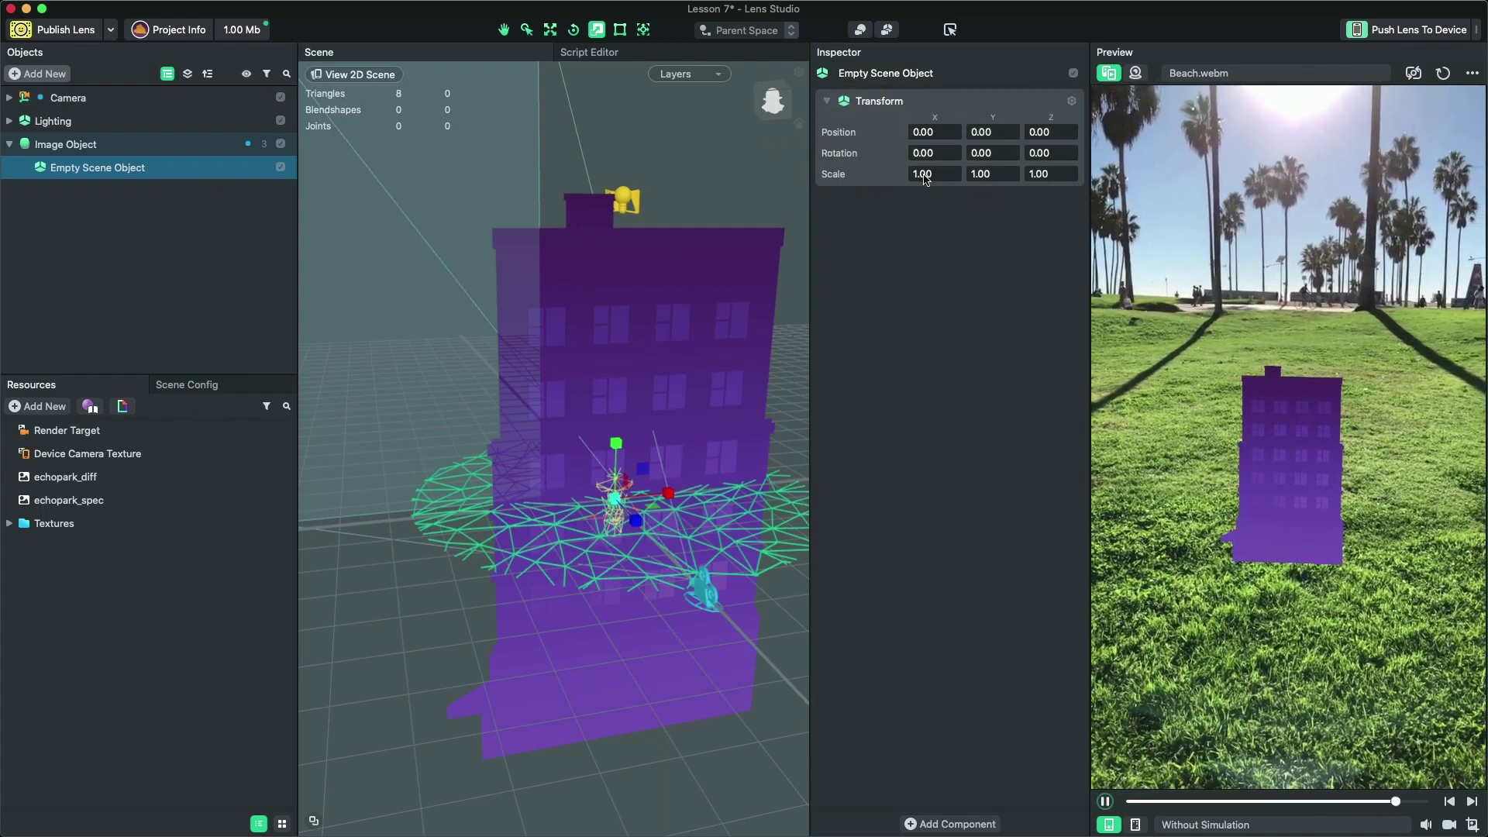
pyautogui.click(76, 146)
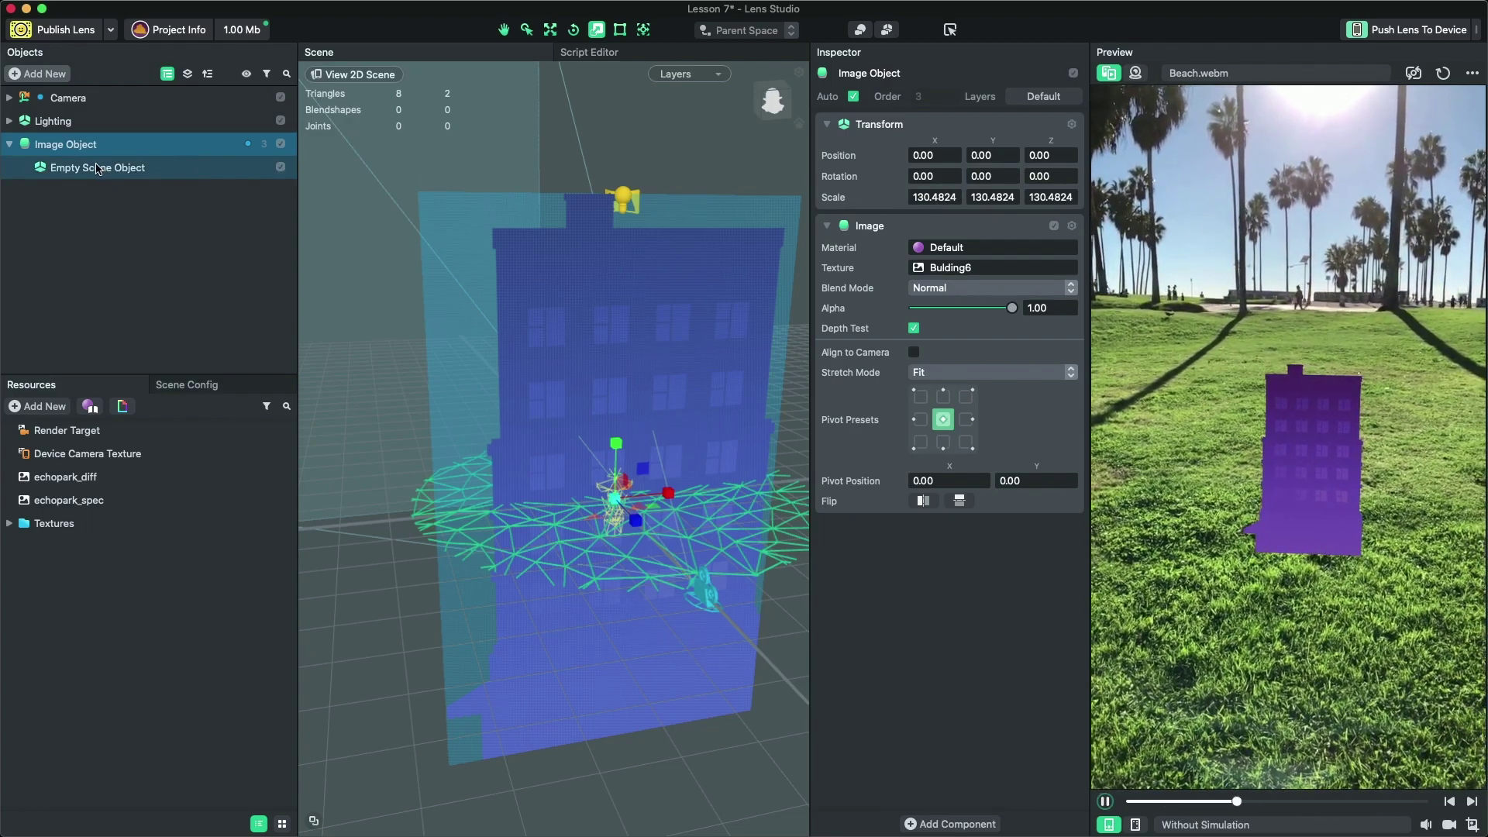
pyautogui.click(97, 169)
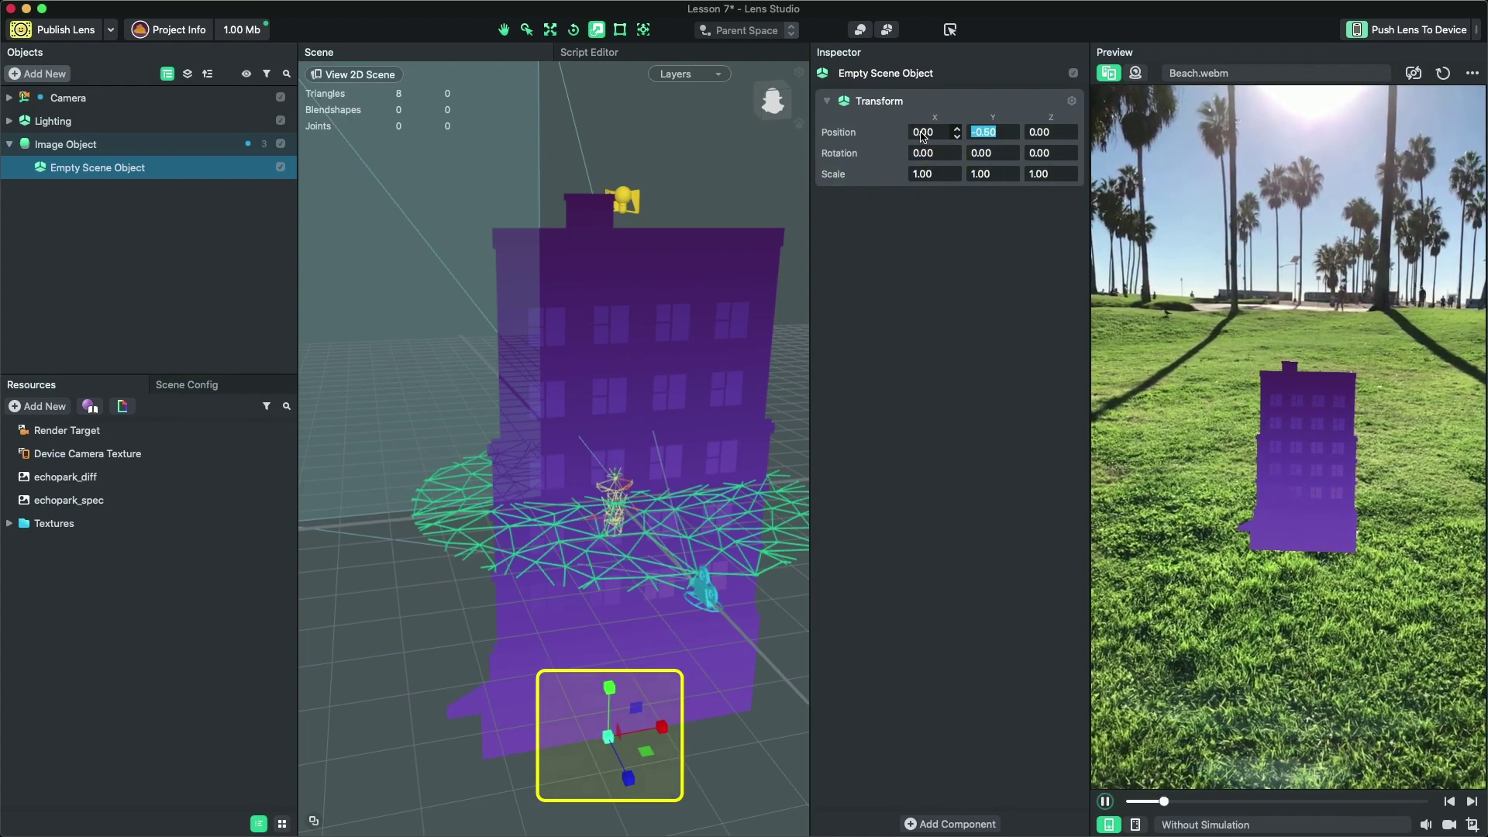
# - Parent the Image Object to Empty Scene Object, set its Y to 0, and scale it to 101.2304
pyautogui.moveTo(617, 700)
pyautogui.keyDown('alt'); pyautogui.mouseDown()
pyautogui.moveTo(620, 676)
pyautogui.moveTo(590, 668)
pyautogui.moveTo(615, 672)
pyautogui.mouseUp(); pyautogui.keyUp('alt')
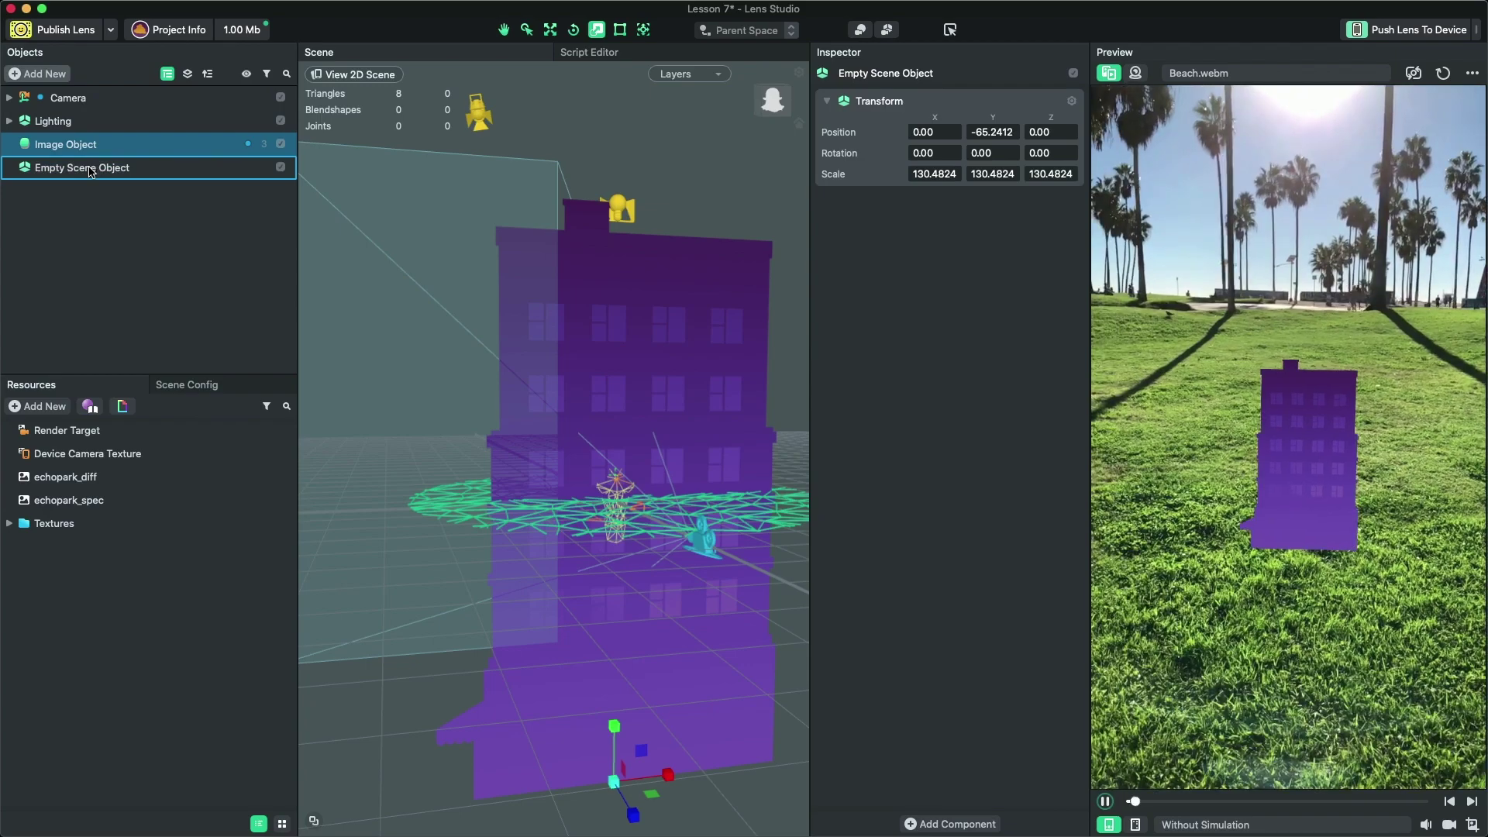
pyautogui.moveTo(90, 171); pyautogui.dragTo(91, 173)
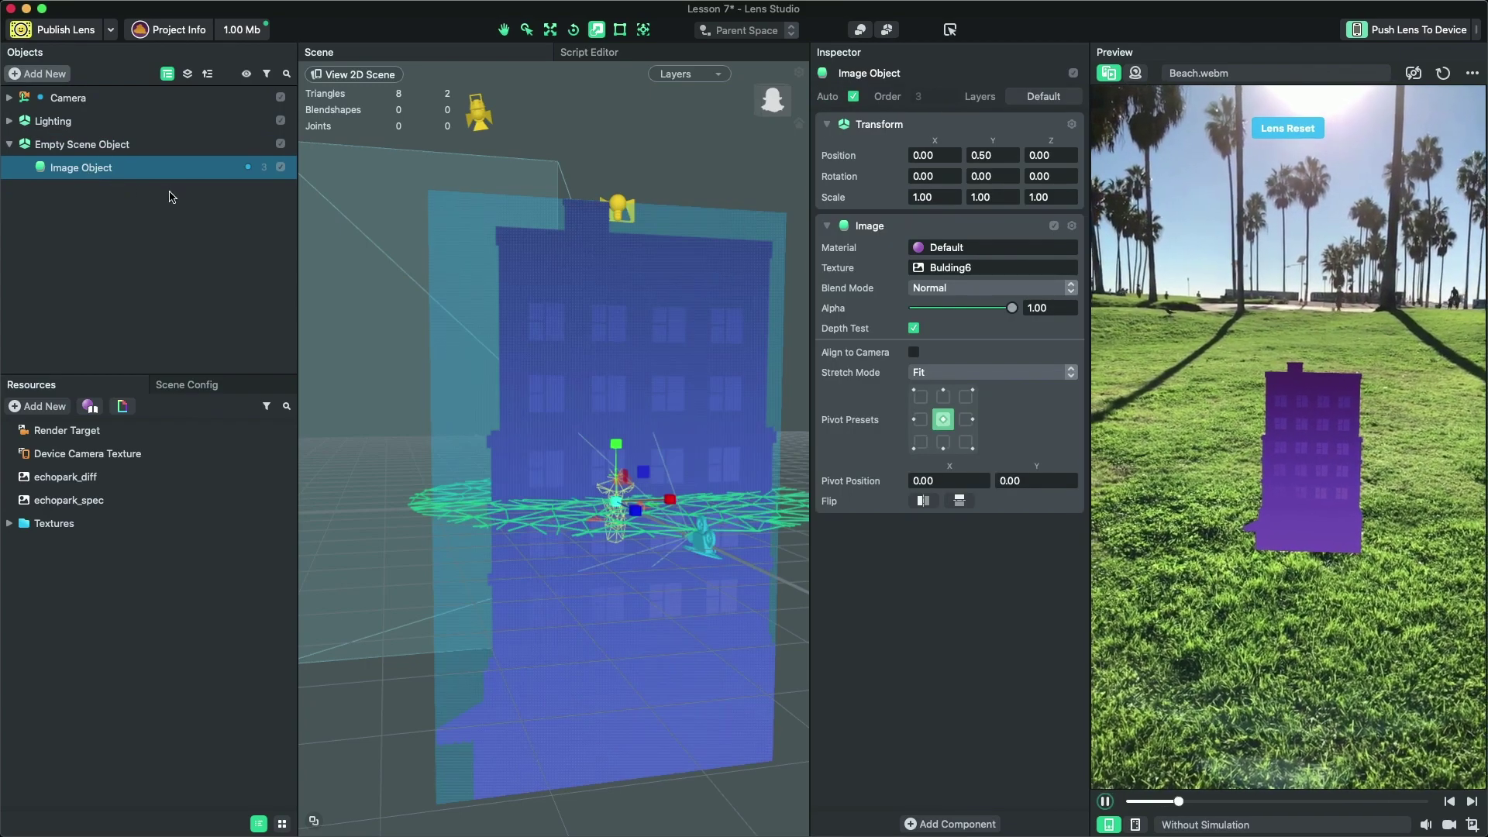
pyautogui.click(135, 150)
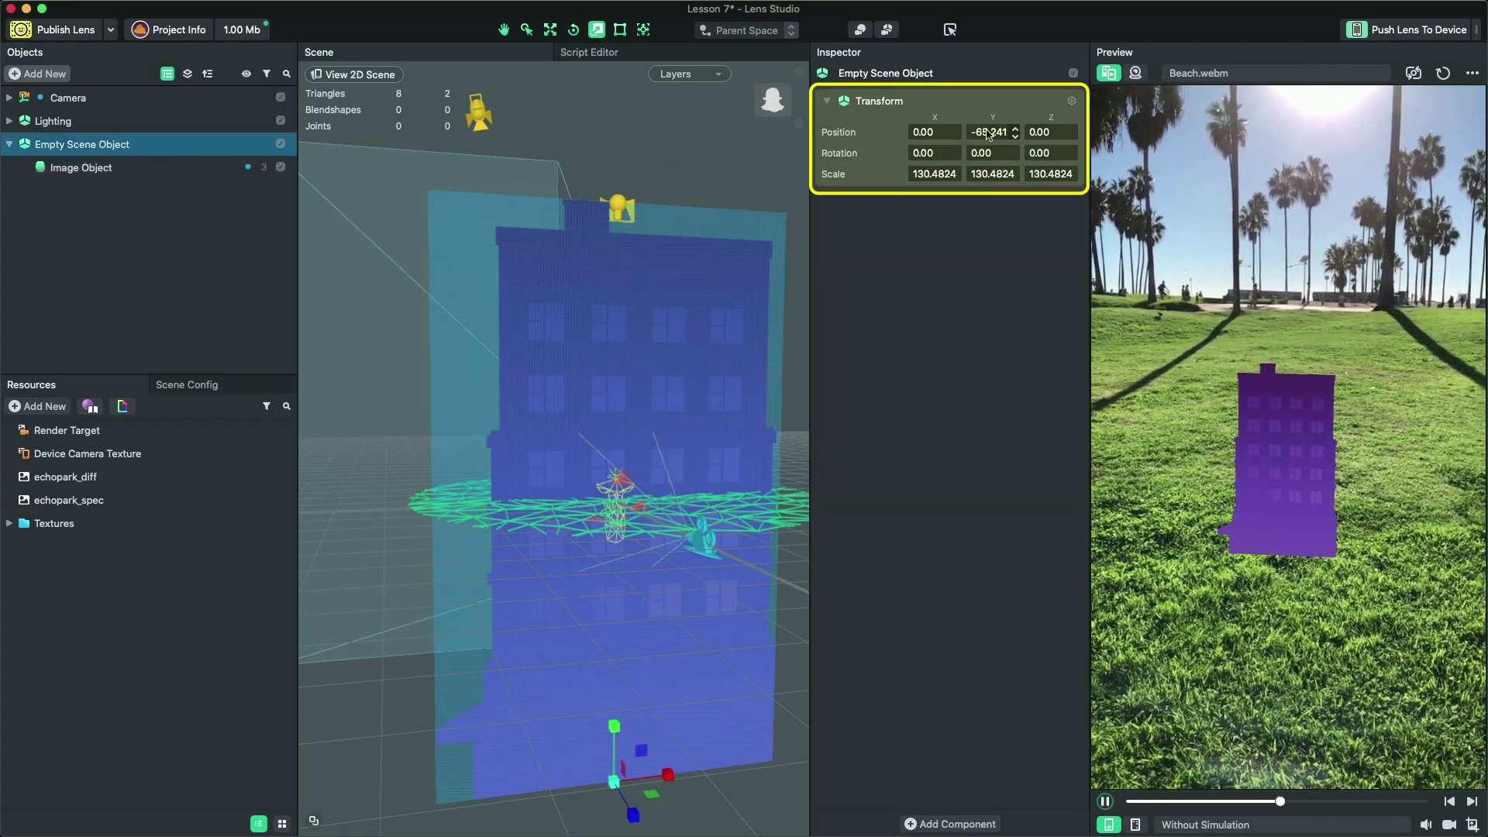
pyautogui.write('0')
pyautogui.press('Return')
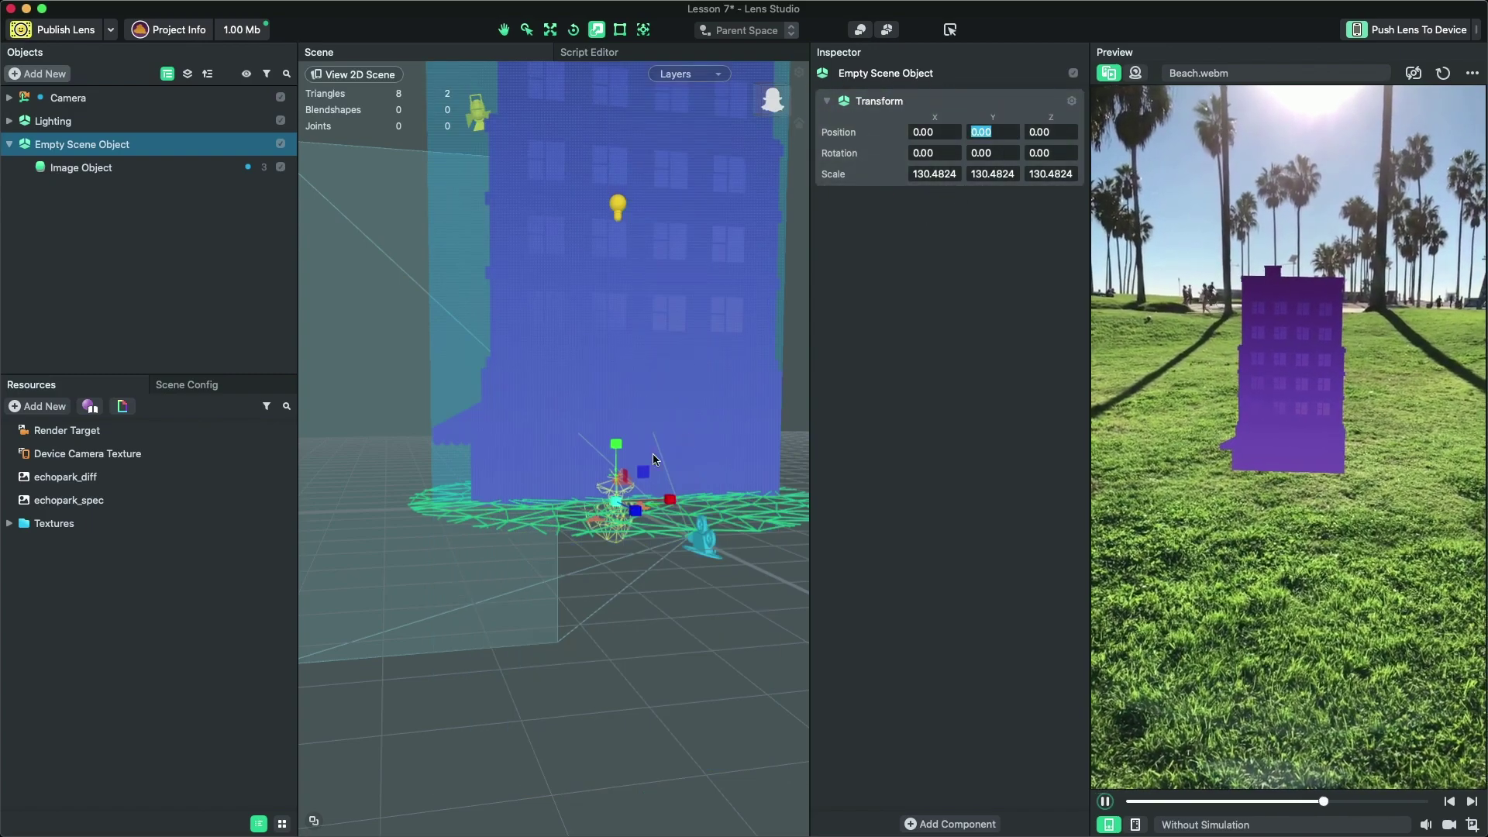
pyautogui.moveTo(614, 504)
pyautogui.mouseDown()
pyautogui.moveTo(578, 521)
pyautogui.moveTo(620, 476)
pyautogui.moveTo(616, 434)
pyautogui.moveTo(597, 504)
pyautogui.moveTo(570, 521)
pyautogui.moveTo(596, 503)
pyautogui.moveTo(616, 438)
pyautogui.moveTo(574, 513)
pyautogui.moveTo(612, 500)
pyautogui.moveTo(602, 505)
pyautogui.mouseUp()
# - Rename Empty Scene Object to 'Image Anchor'
pyautogui.doubleClick(89, 145)
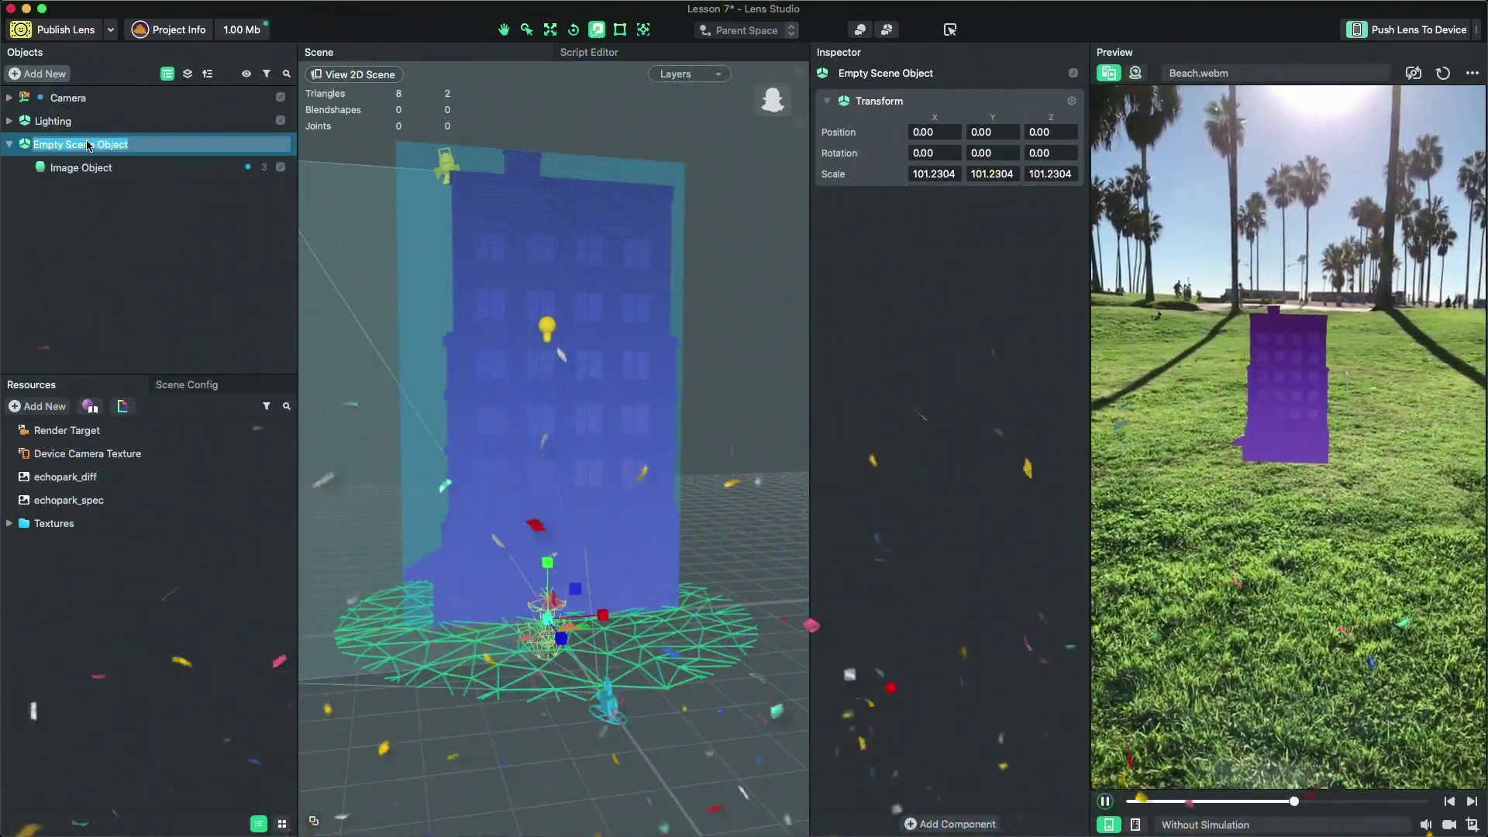
pyautogui.write('Image Anchor')
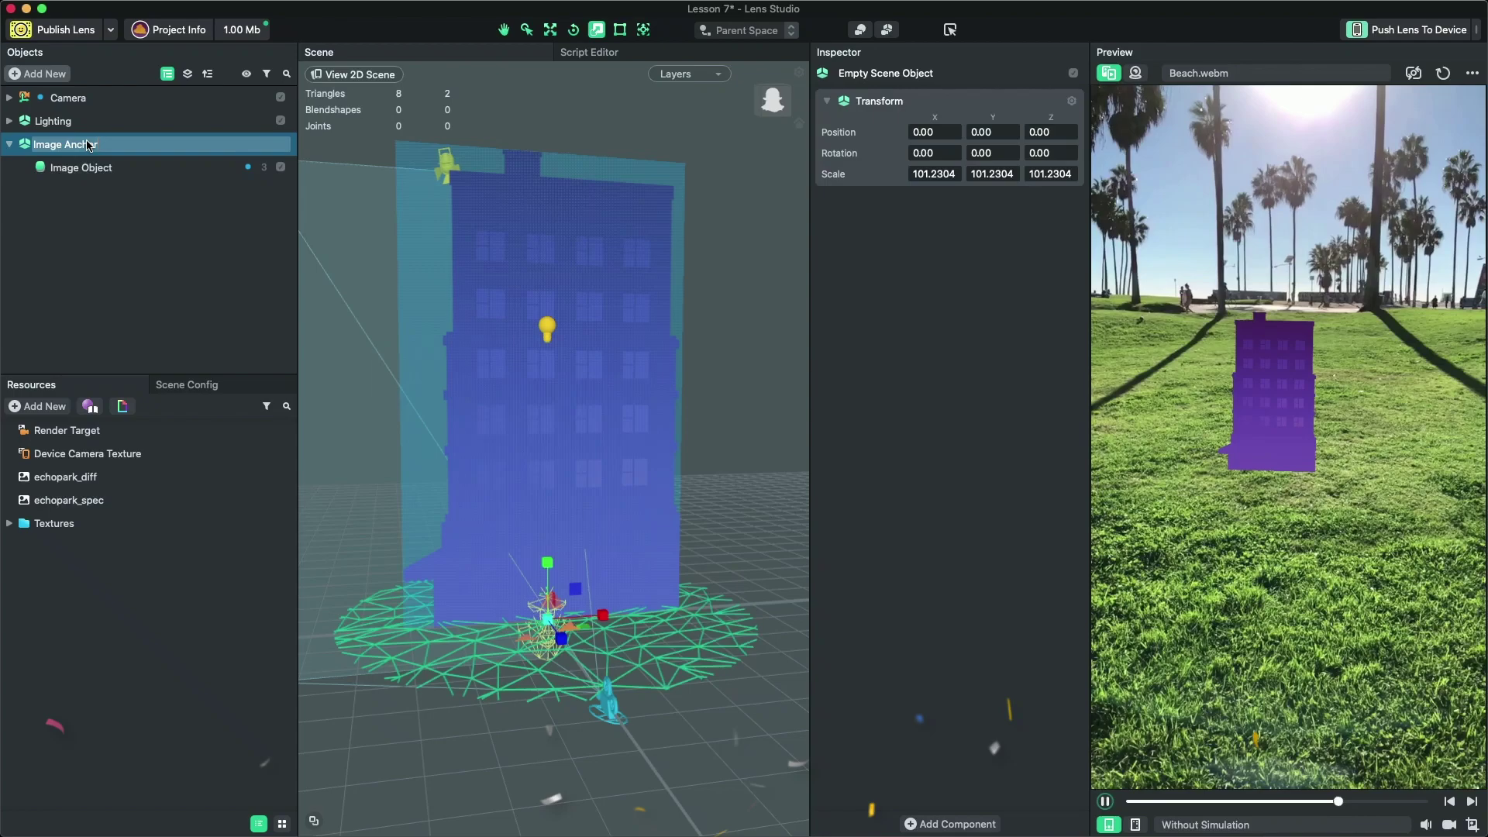
pyautogui.press('Return')
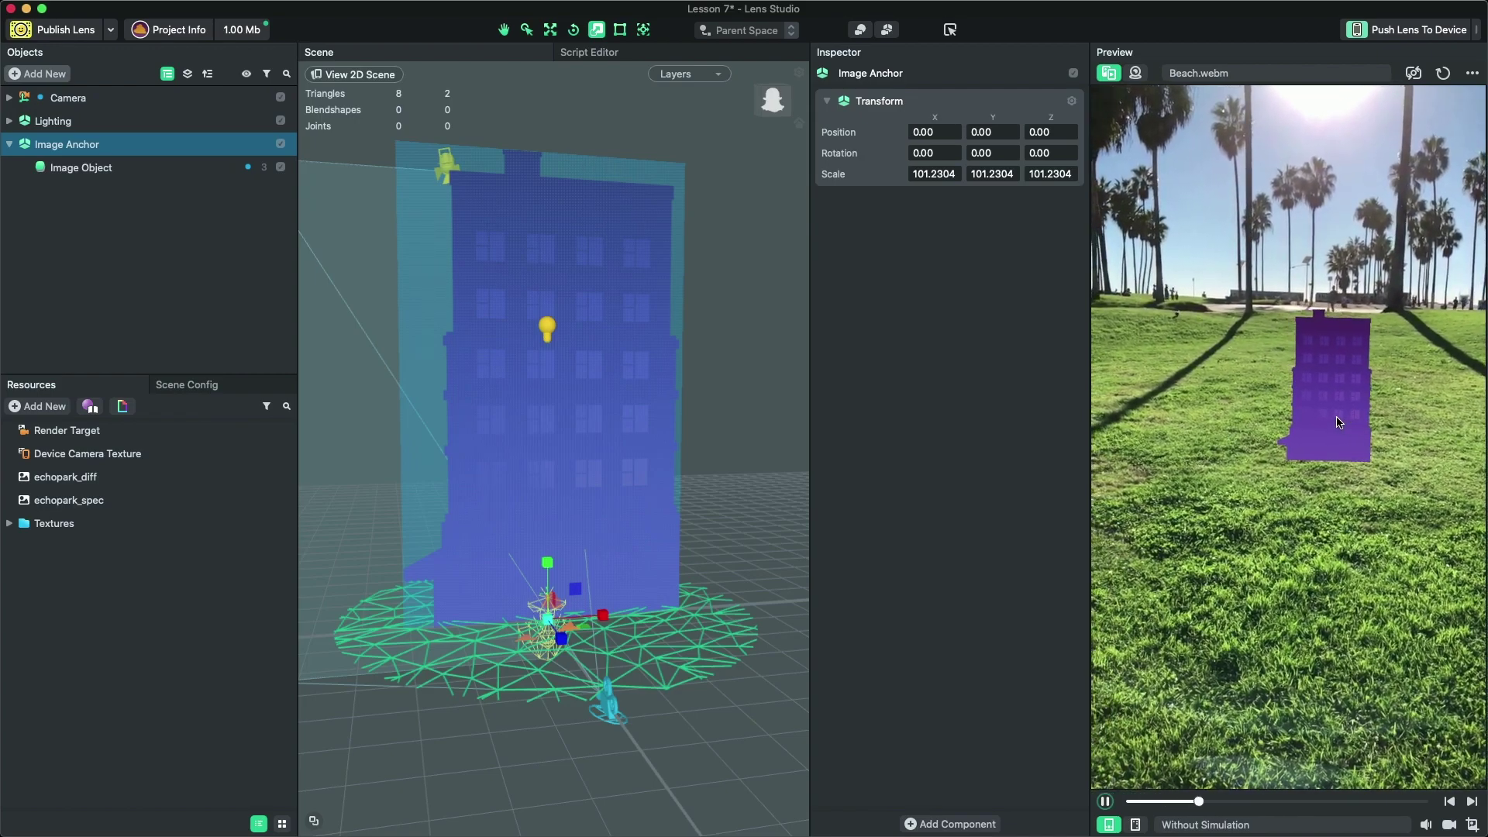
# - Add a World Object Controller from the 'helper' search results and test dragging its sample character
pyautogui.click(93, 279)
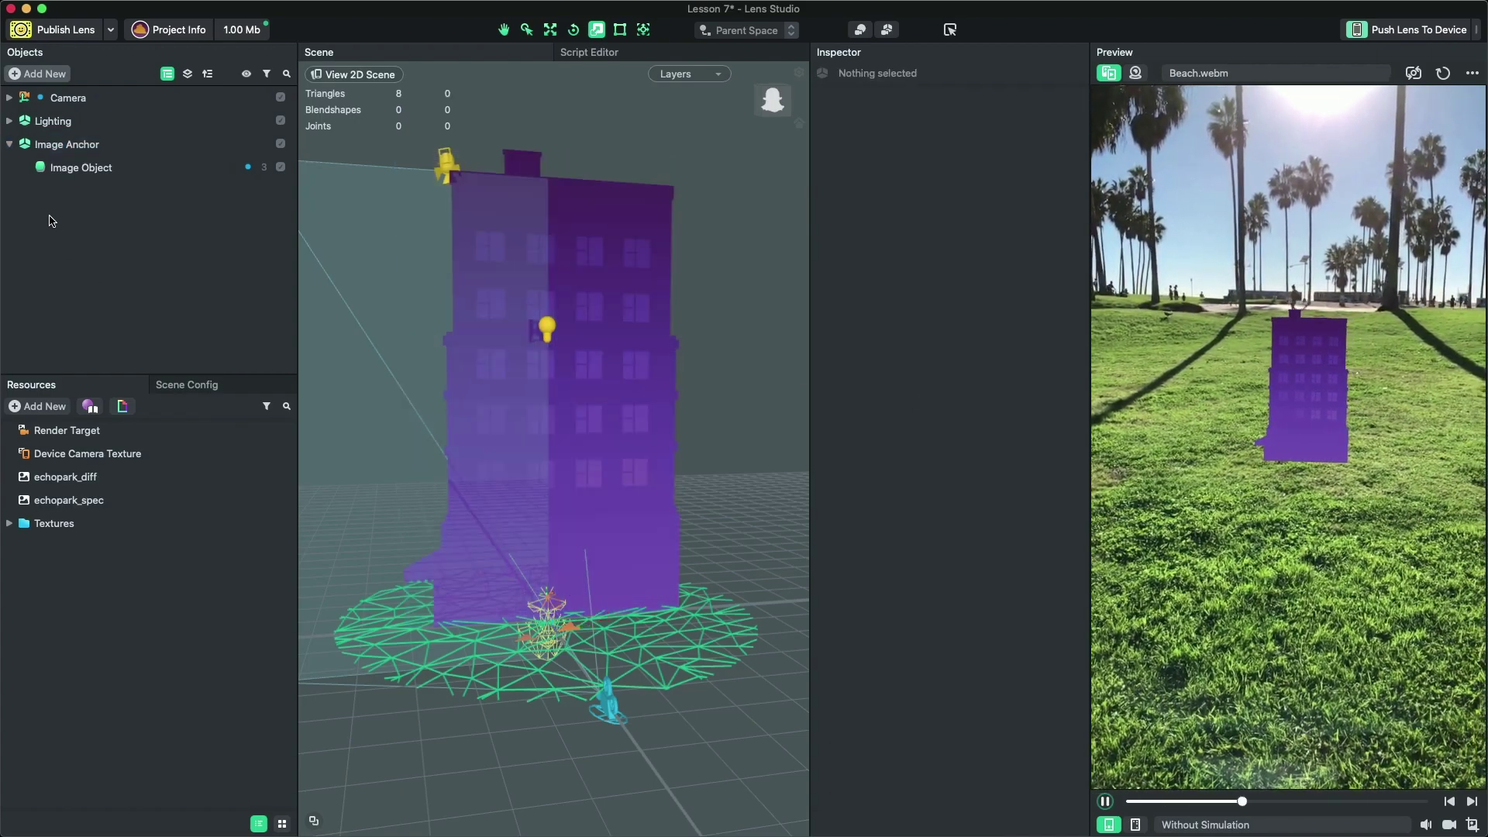
pyautogui.click(35, 74)
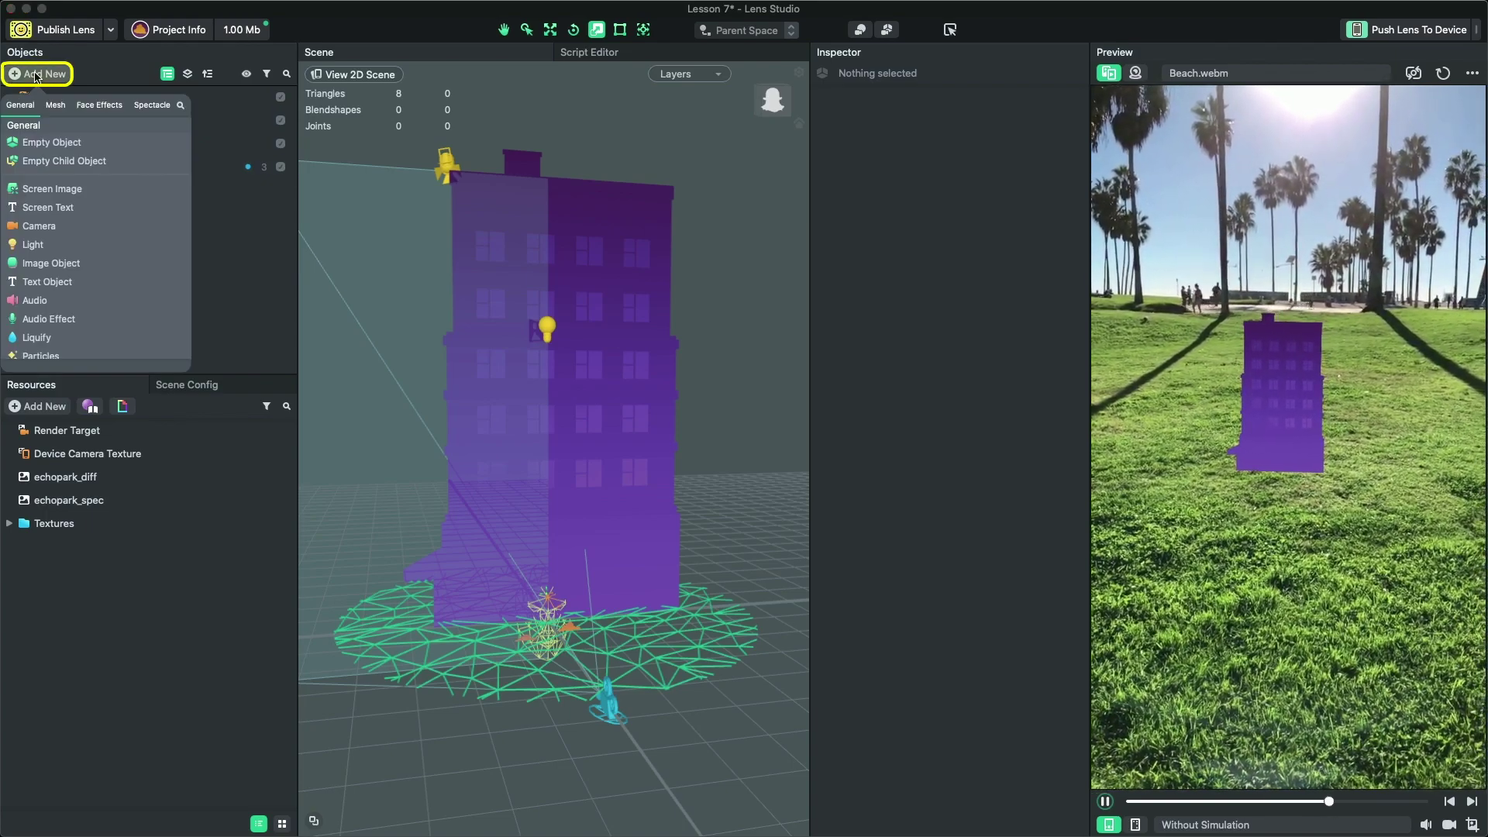
pyautogui.write('helper')
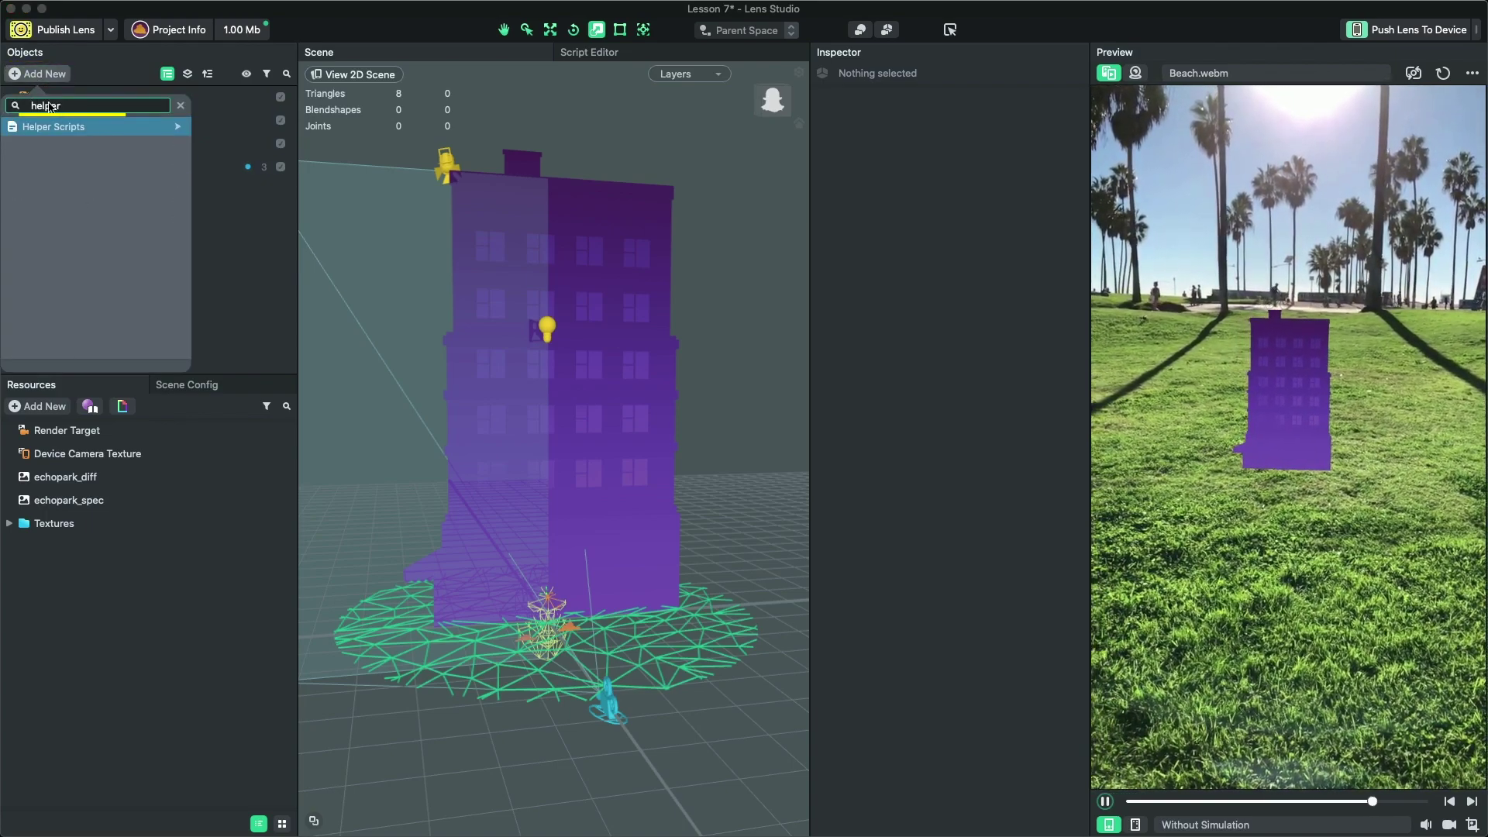
pyautogui.click(93, 126)
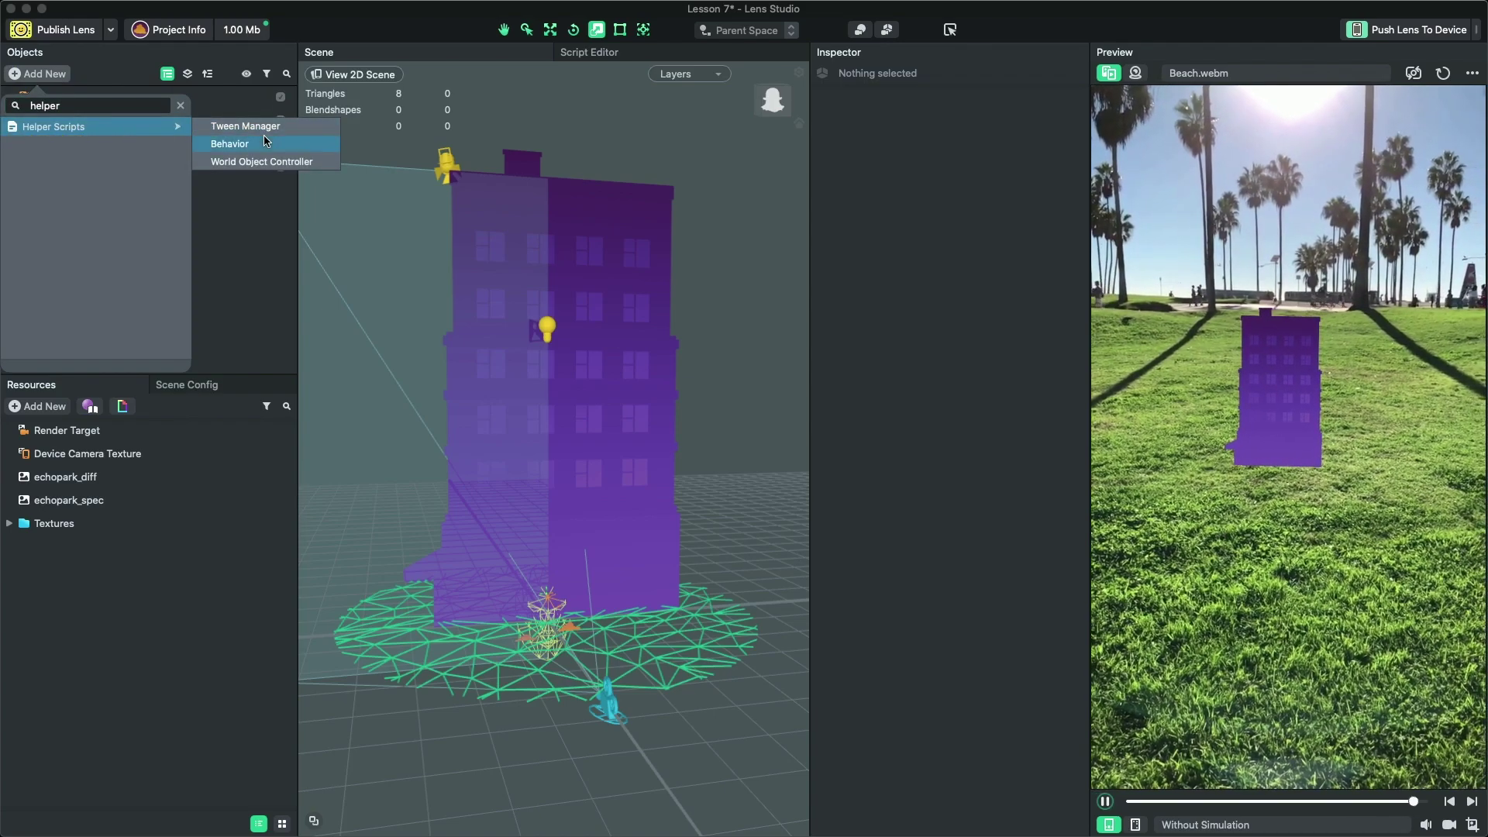
pyautogui.click(305, 162)
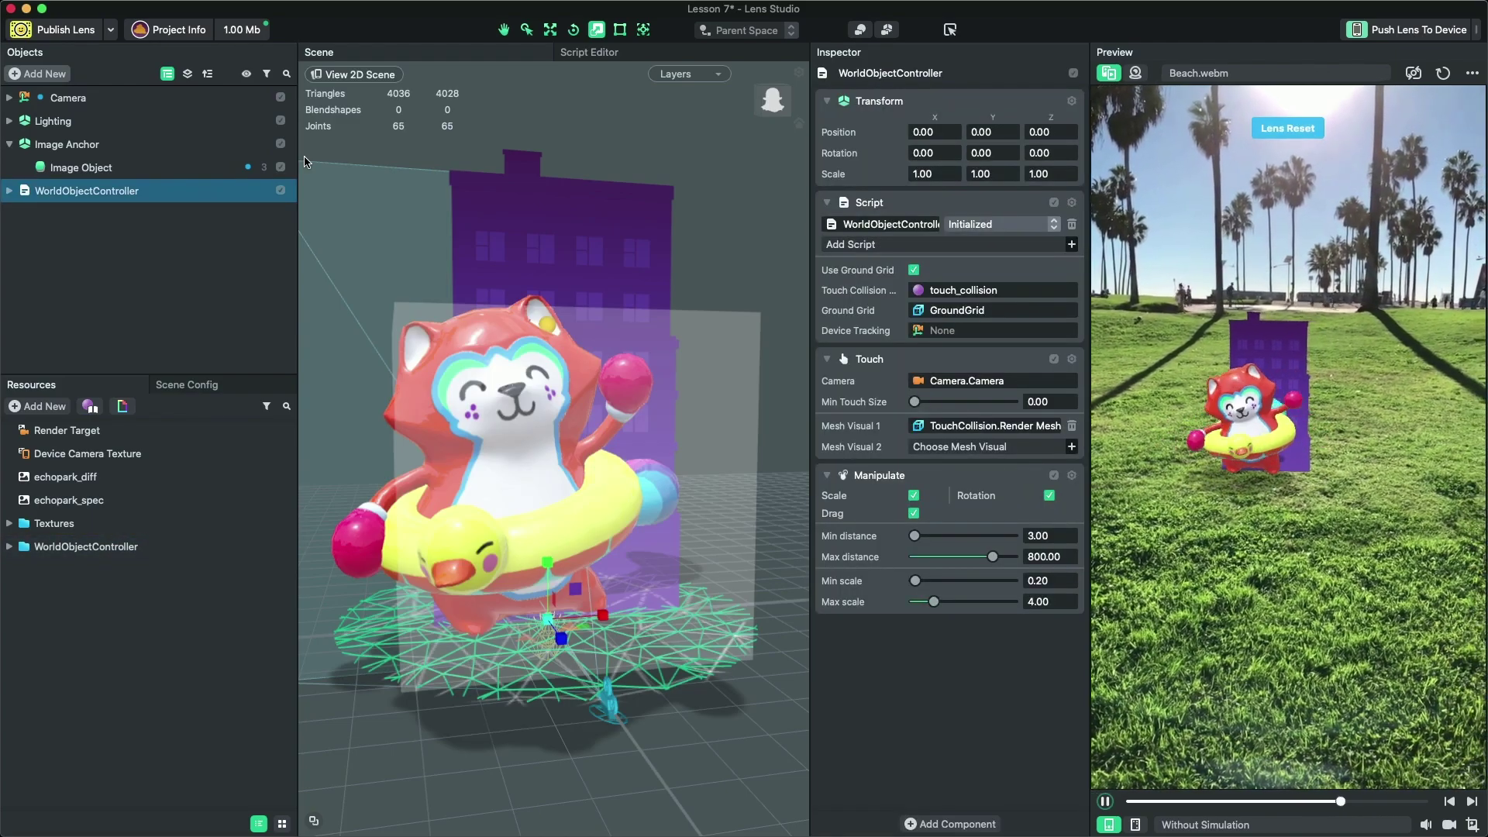
pyautogui.moveTo(1289, 476); pyautogui.dragTo(1259, 616)
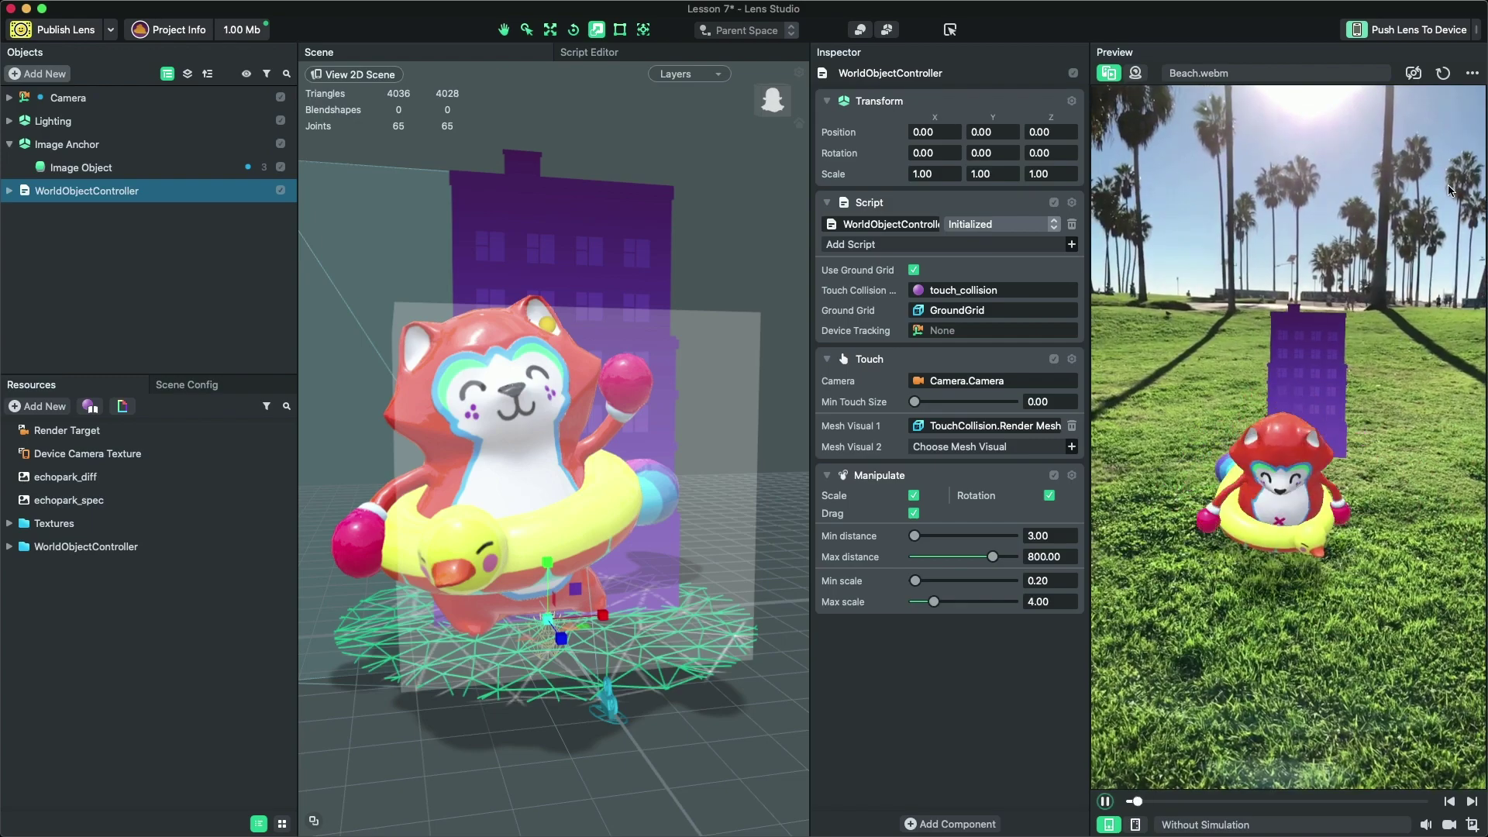
# - Delete the Red_Panda_FBX sample and move Image Anchor inside WorldObjectController
pyautogui.click(1444, 73)
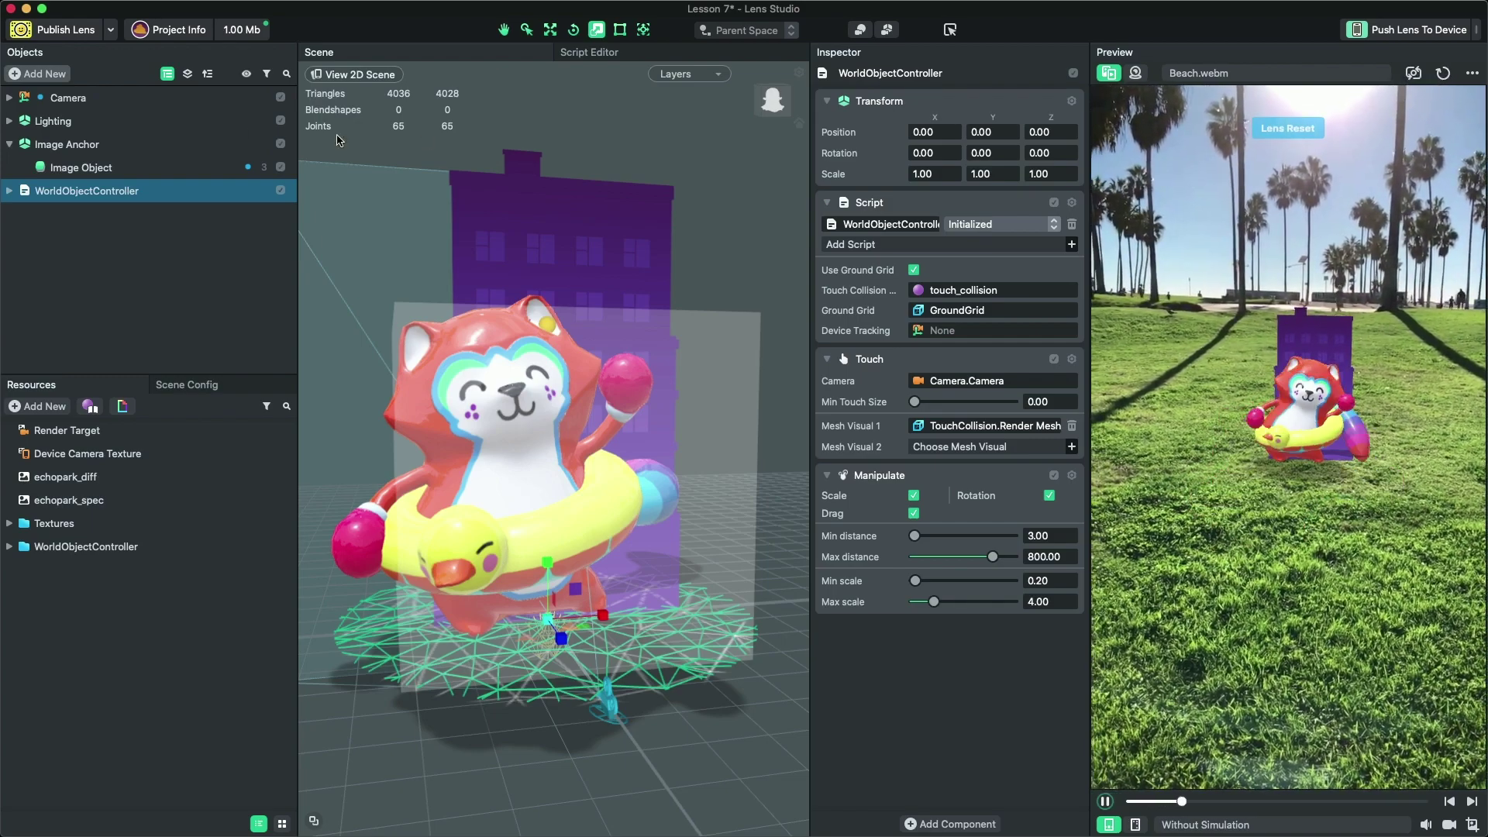
pyautogui.doubleClick(68, 192)
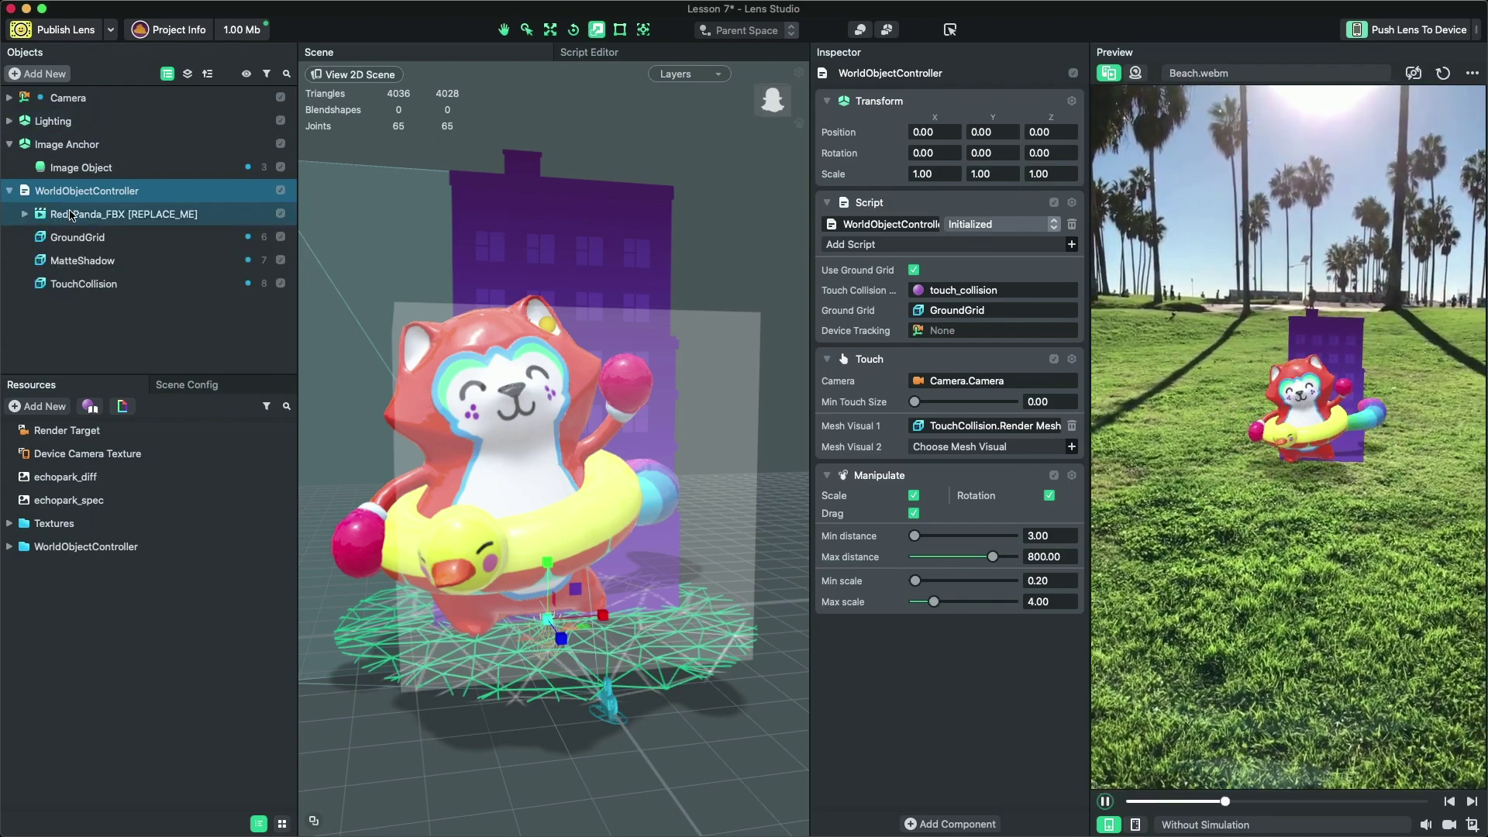
pyautogui.click(81, 215)
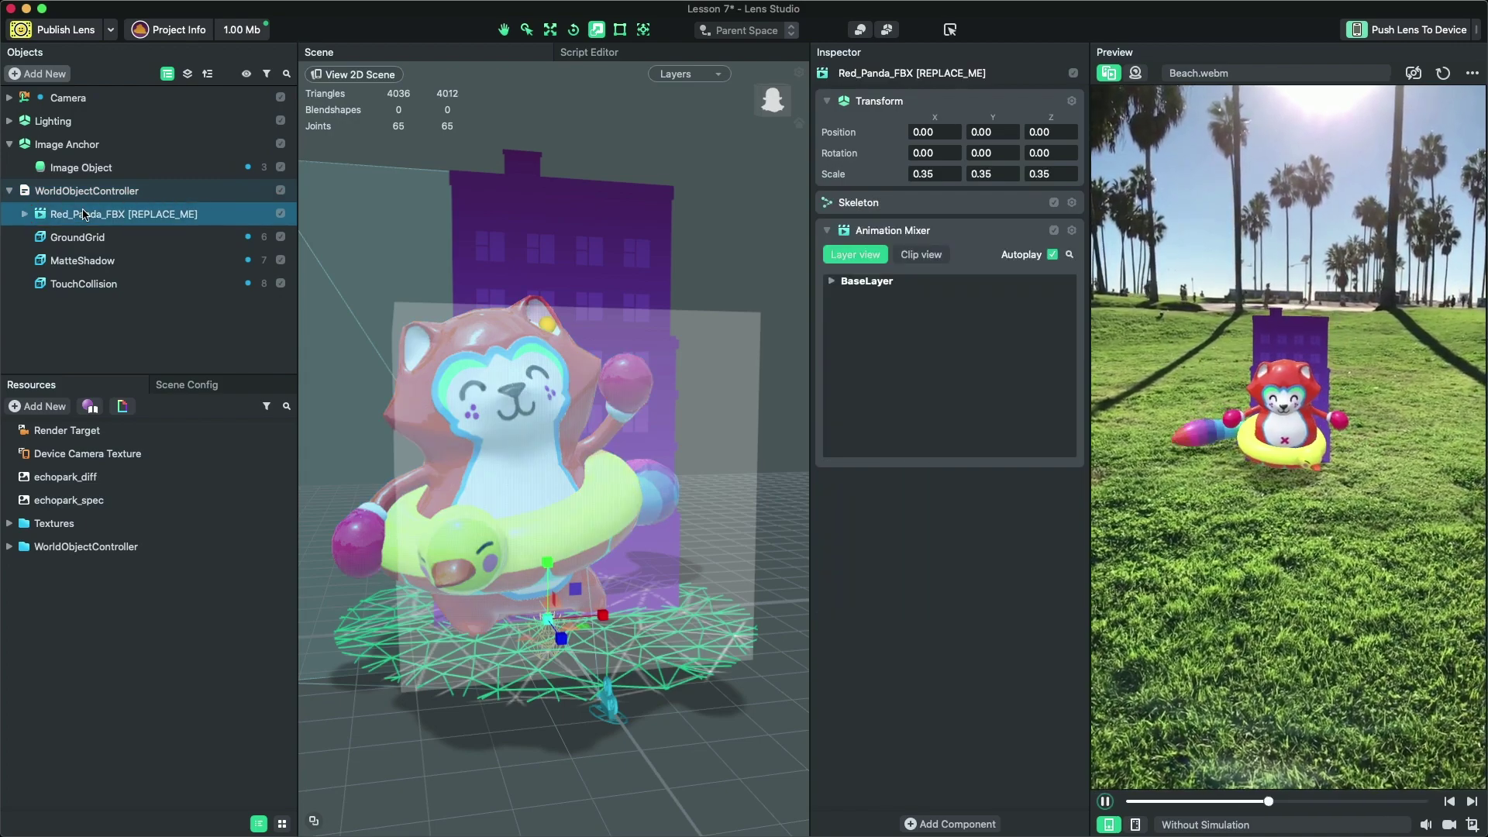
pyautogui.rightClick(84, 213)
pyautogui.click(129, 335)
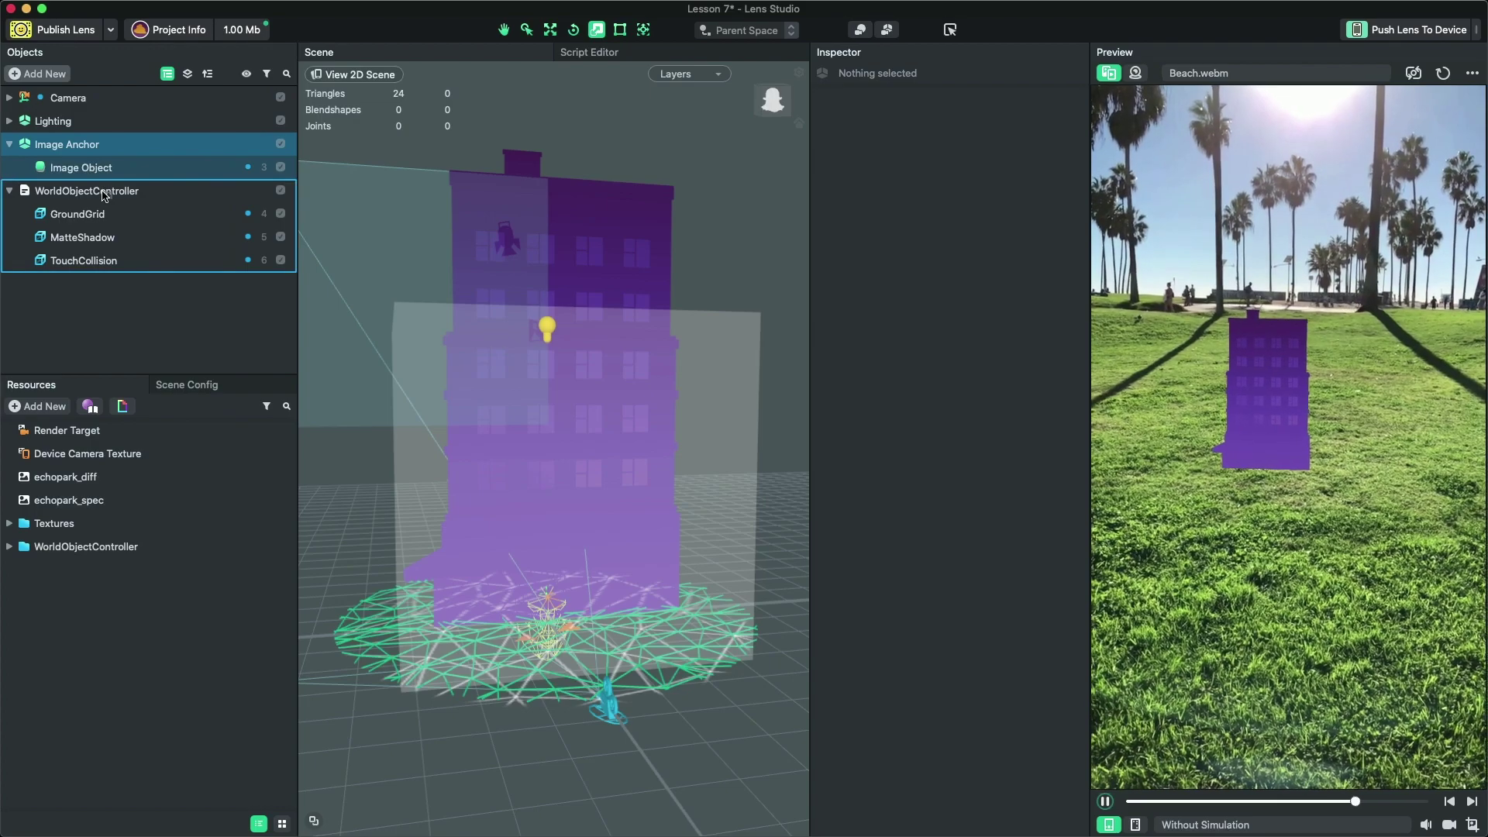
pyautogui.moveTo(70, 144); pyautogui.dragTo(85, 191)
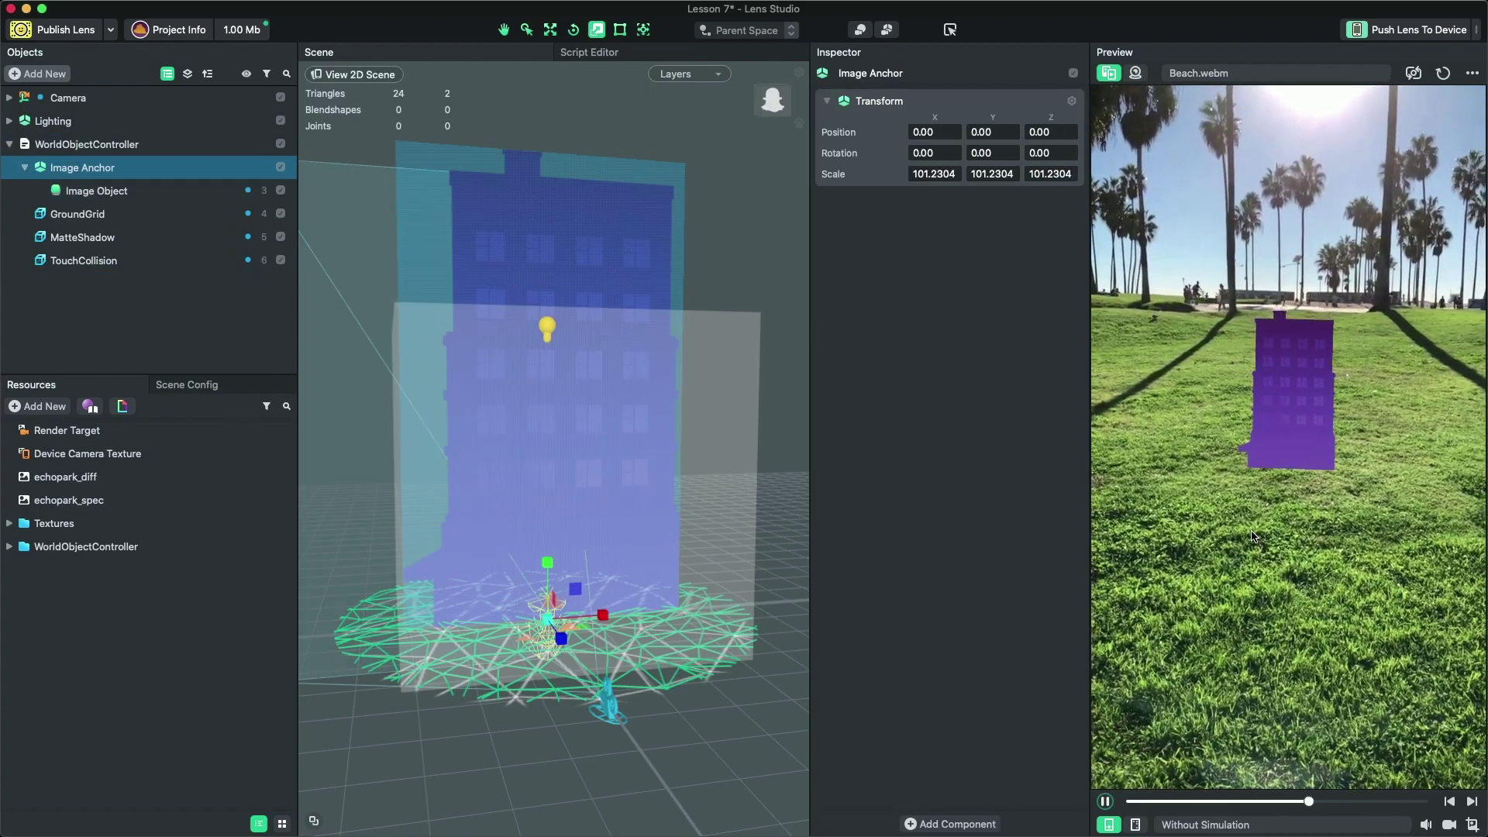
# - Set WorldObjectController's Device Tracking to Camera.Device Tracking, then test moving the building in the preview
pyautogui.click(91, 145)
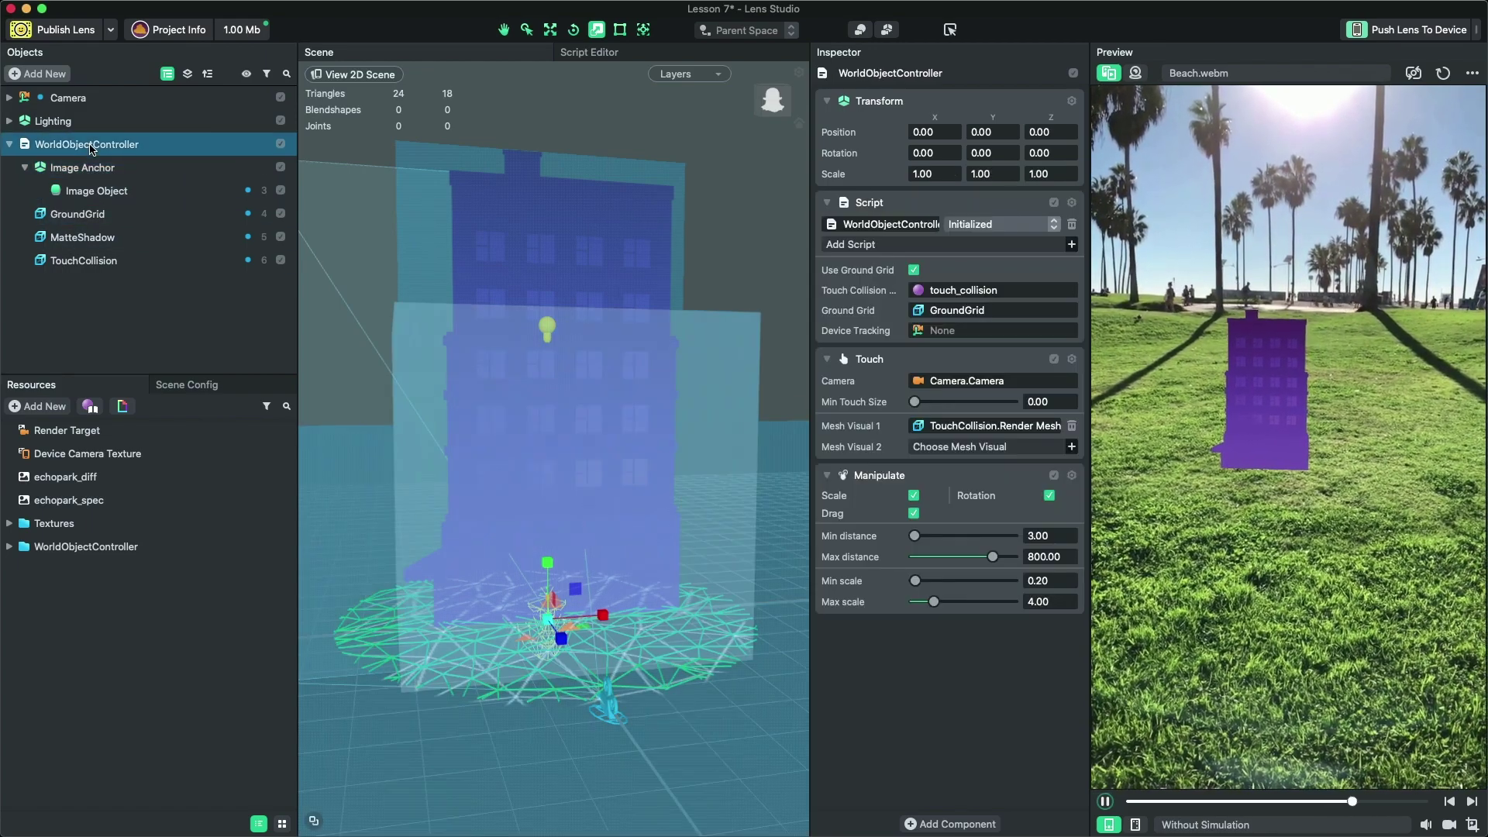
pyautogui.click(968, 332)
pyautogui.doubleClick(655, 255)
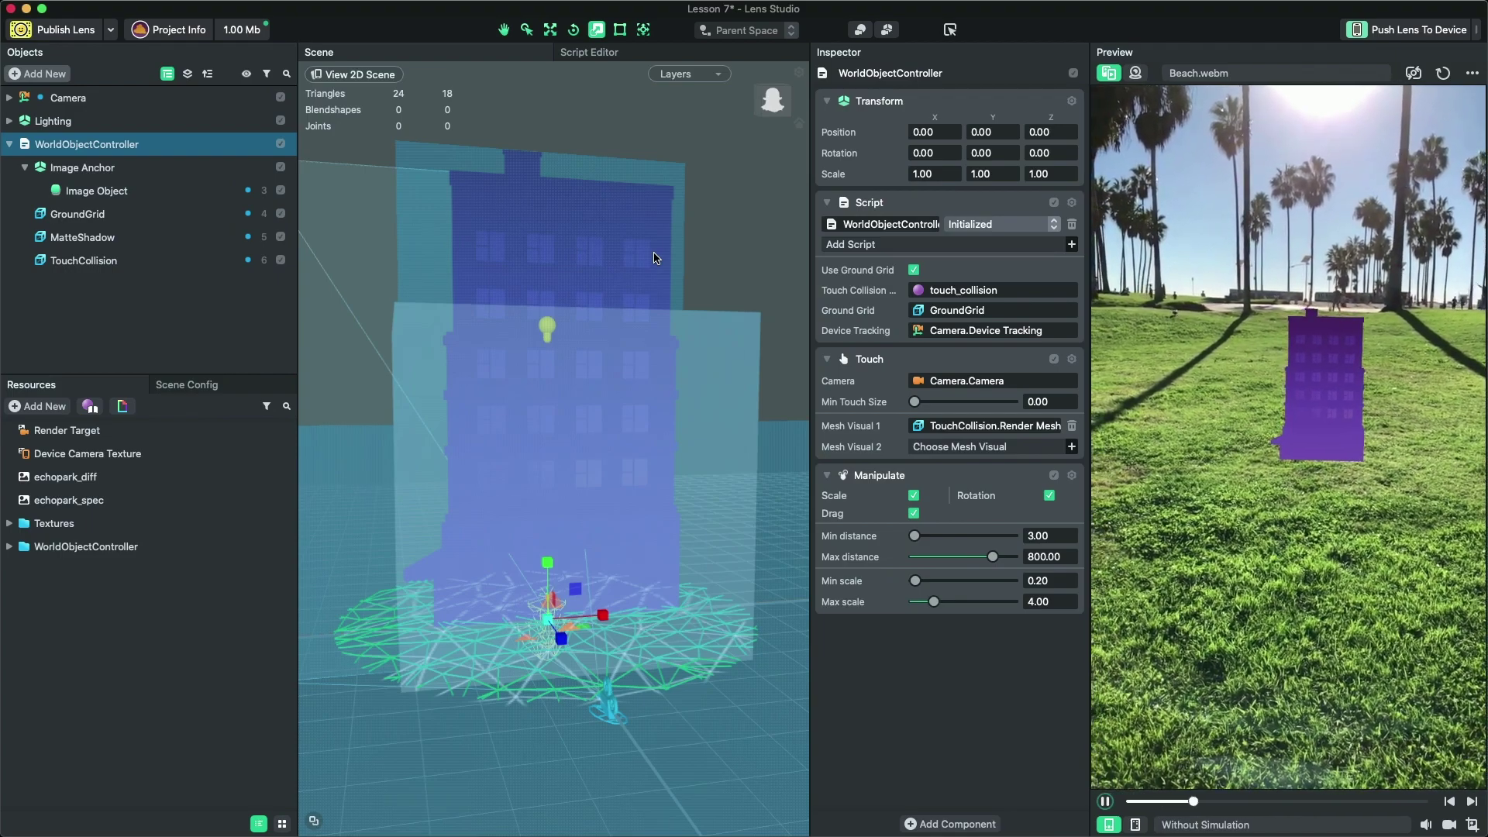
pyautogui.moveTo(1331, 457); pyautogui.dragTo(1310, 559)
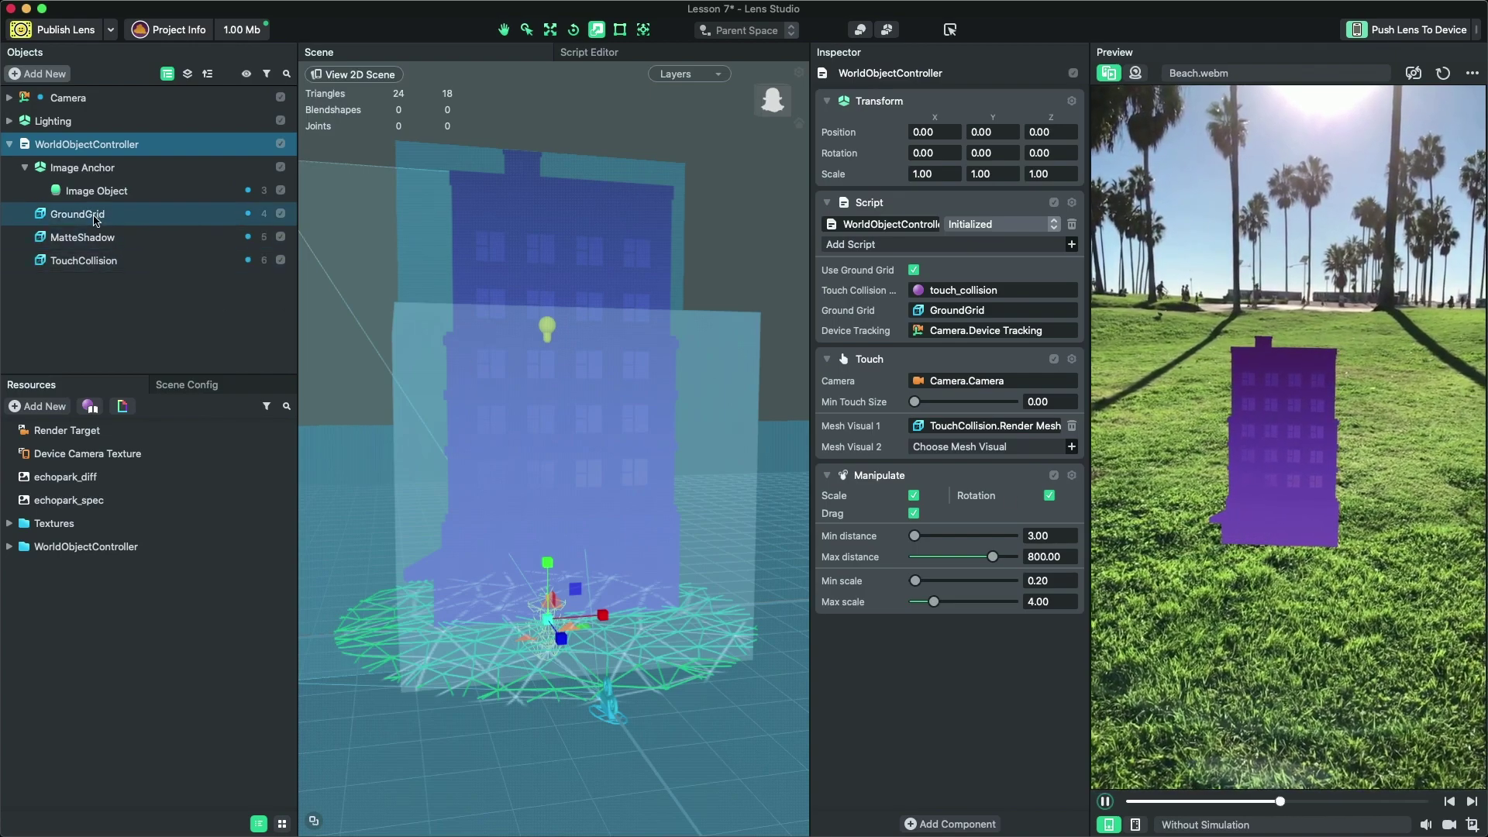
# - Move GroundGrid ahead of Image Anchor, test-drag the building in the preview, and collapse WorldObjectController
pyautogui.moveTo(87, 177); pyautogui.dragTo(85, 162)
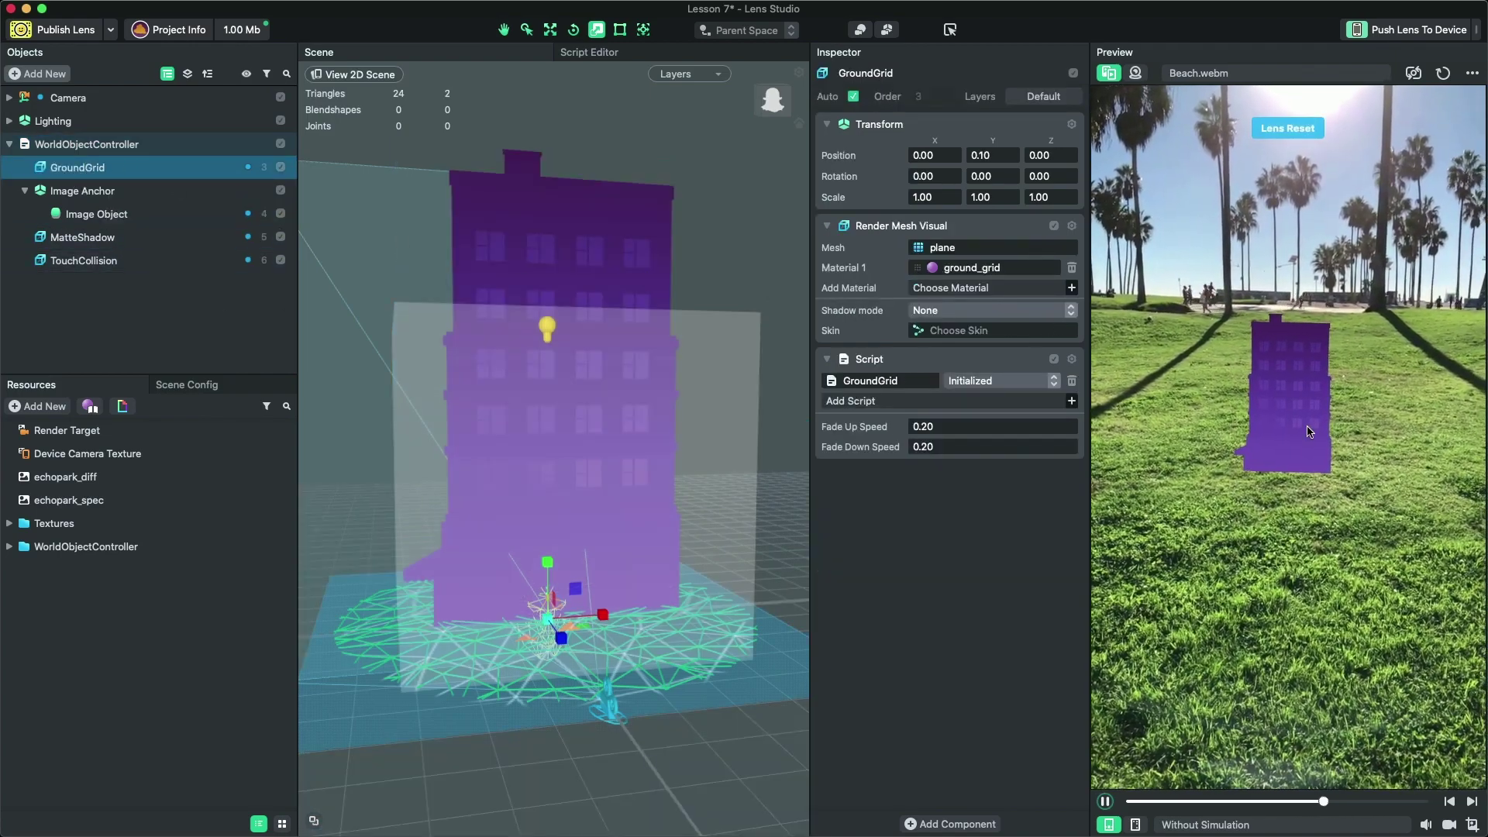
pyautogui.moveTo(1237, 445); pyautogui.dragTo(1335, 525)
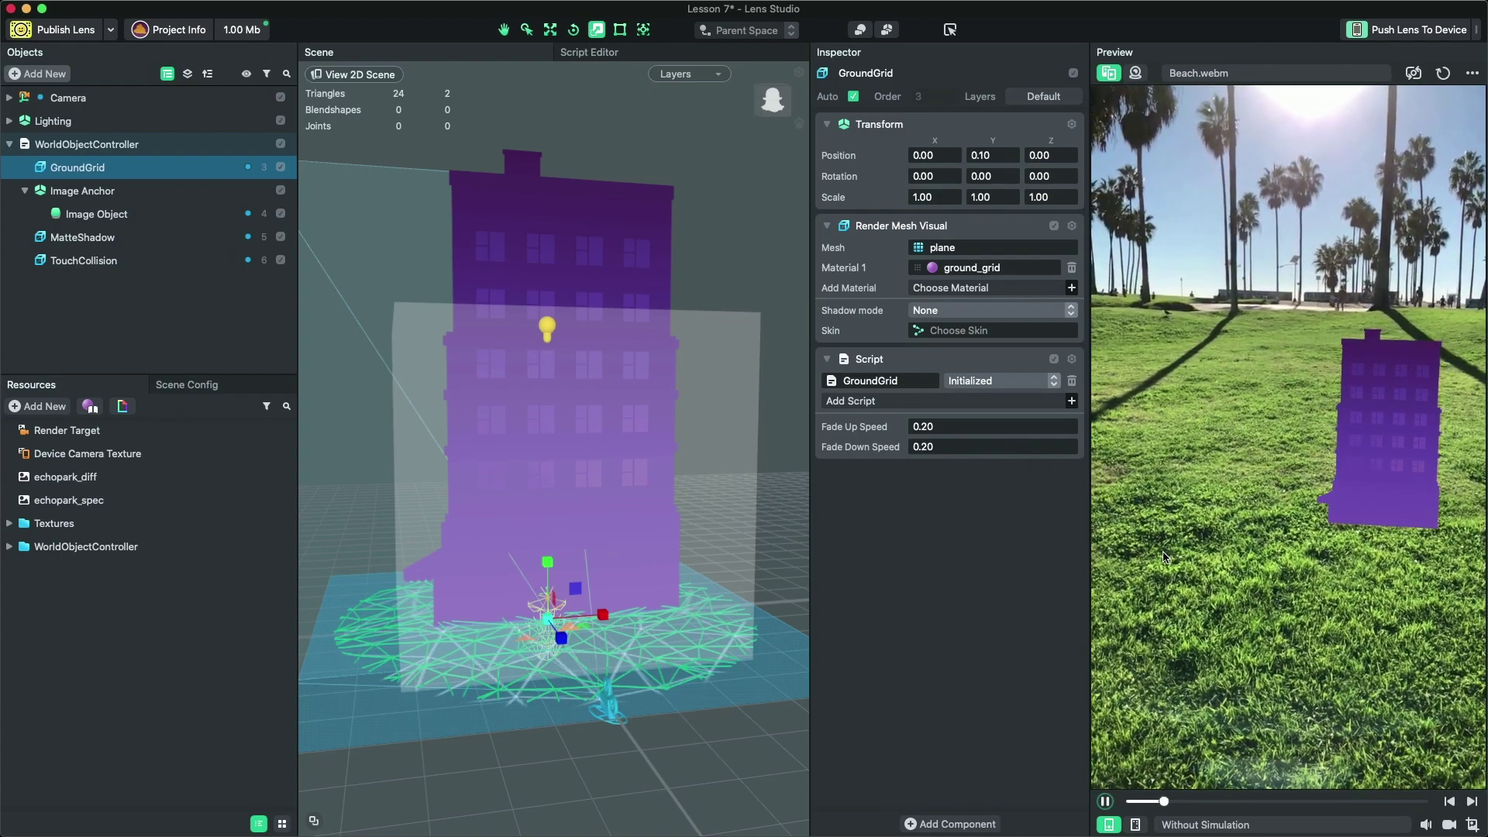
pyautogui.click(125, 147)
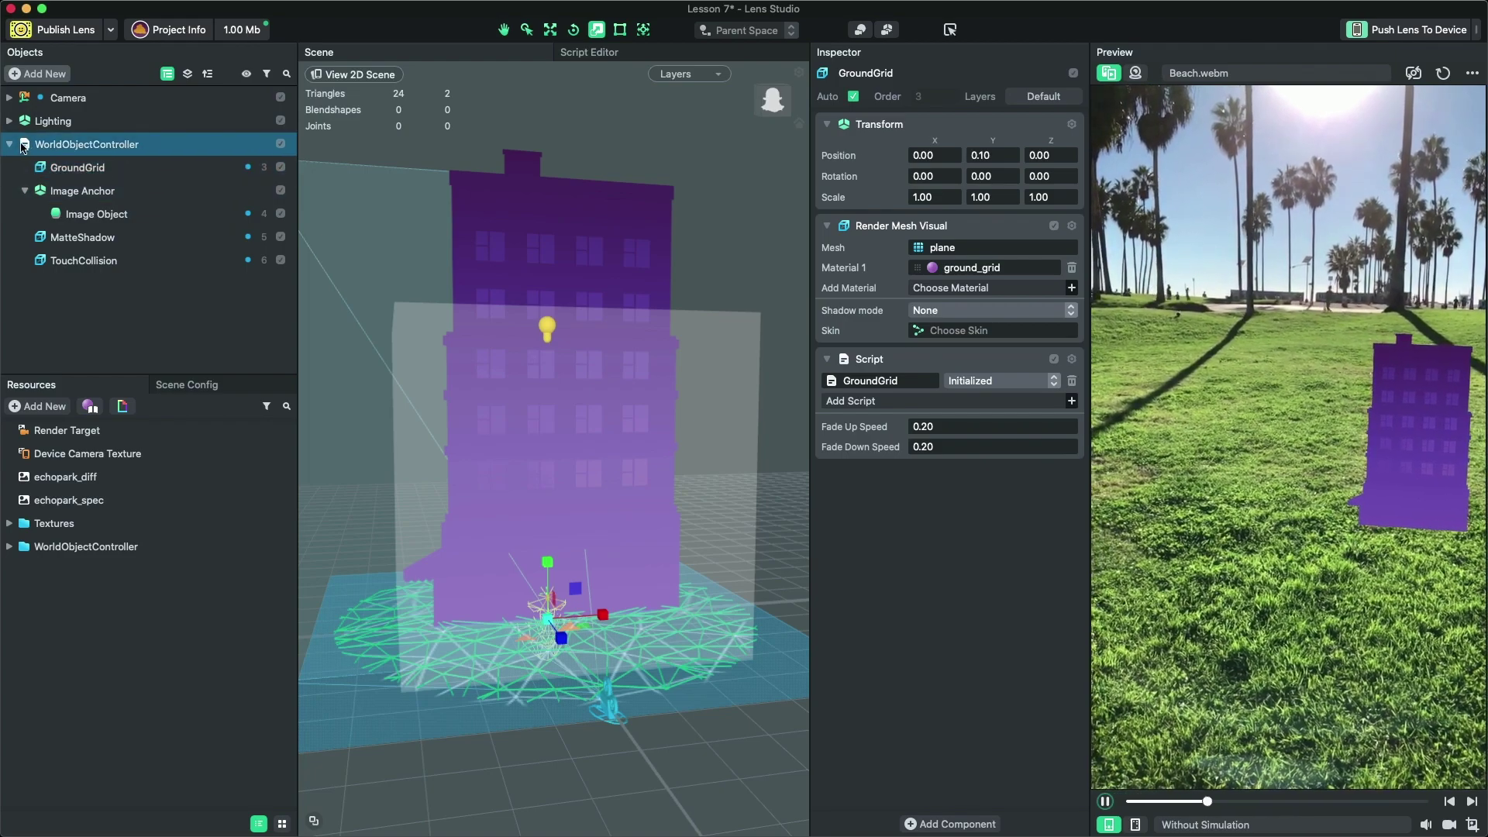
pyautogui.click(12, 145)
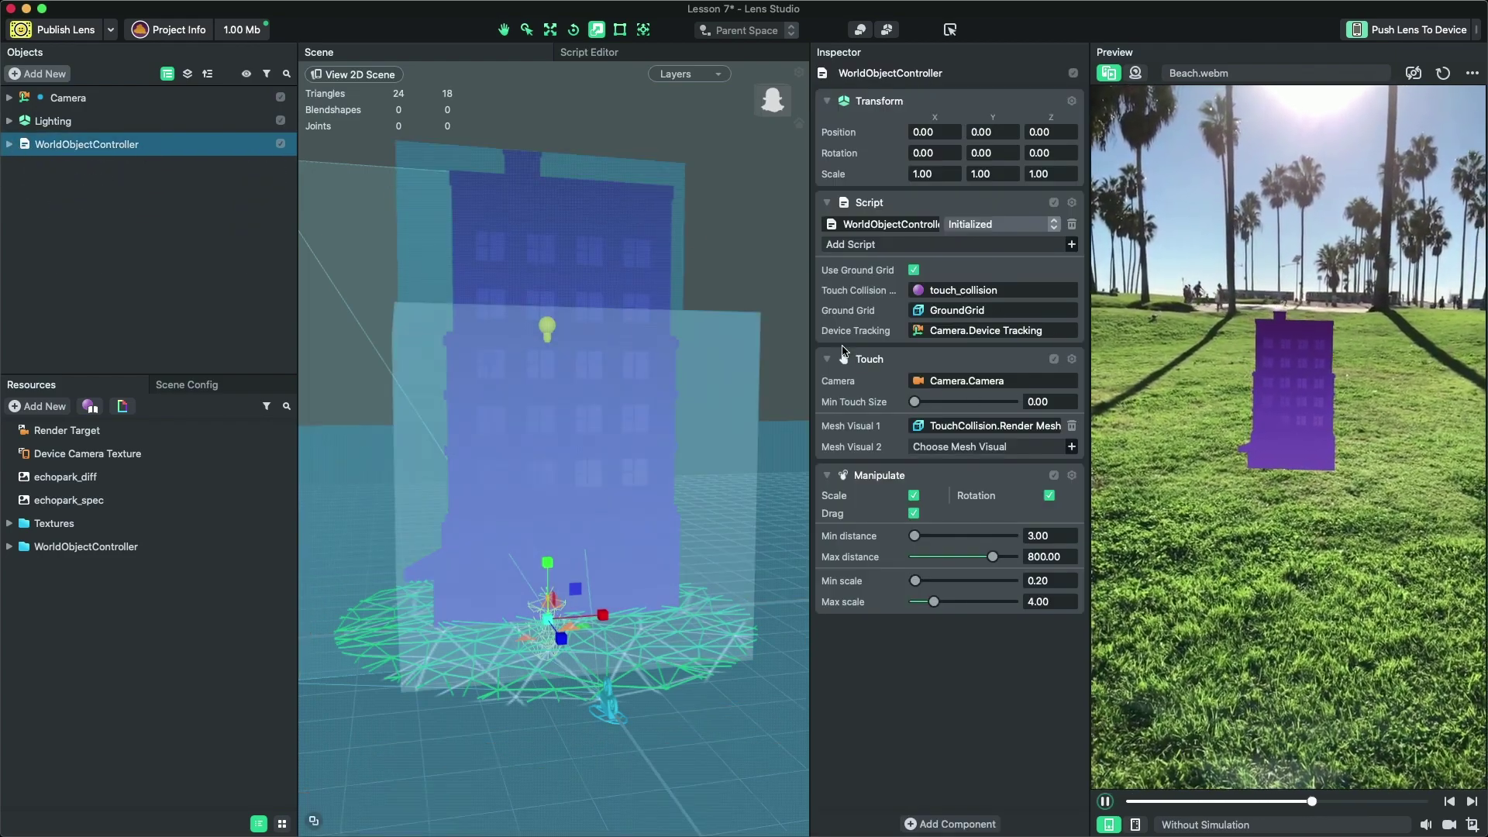